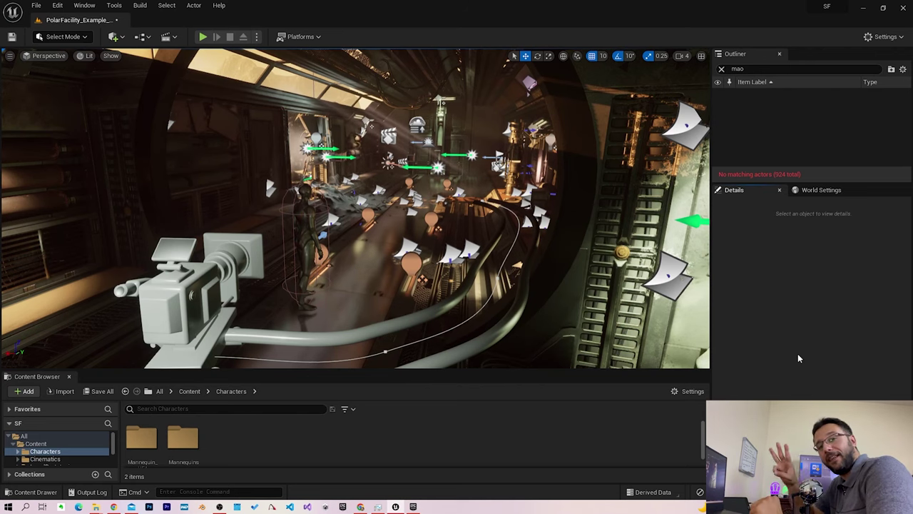
- Show the Chrome taskbar icon's jump list of launch options
right_click(113, 506)
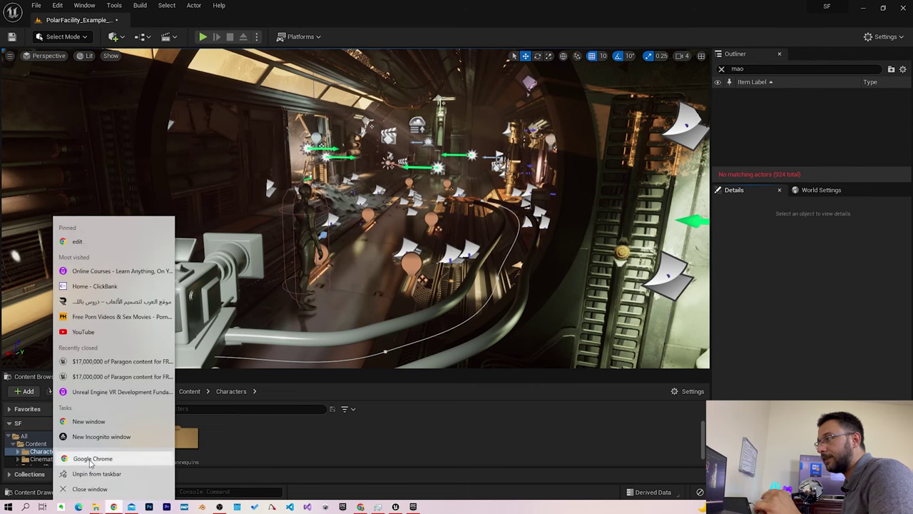
- In a new Chrome window, search Google for 'paragon unreal engine' and open the unrealengine.com Paragon release page
left_click(82, 460)
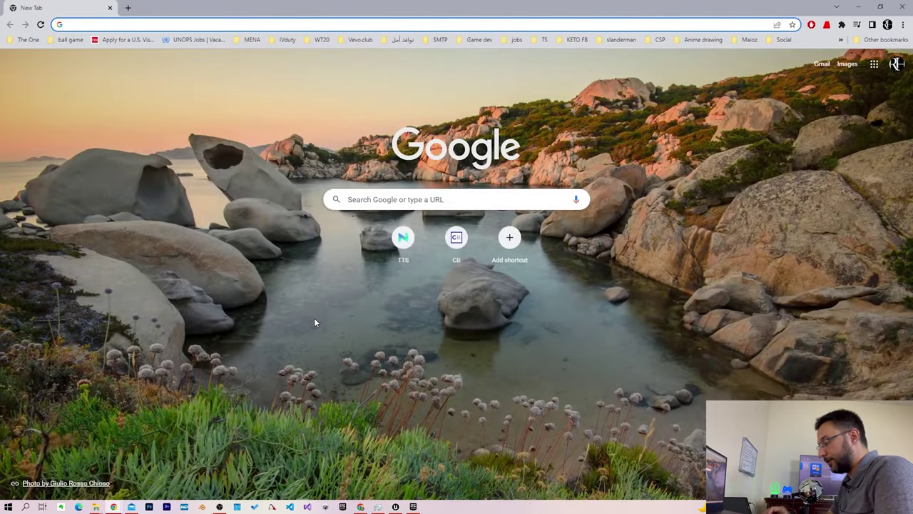
type("para")
key("Return")
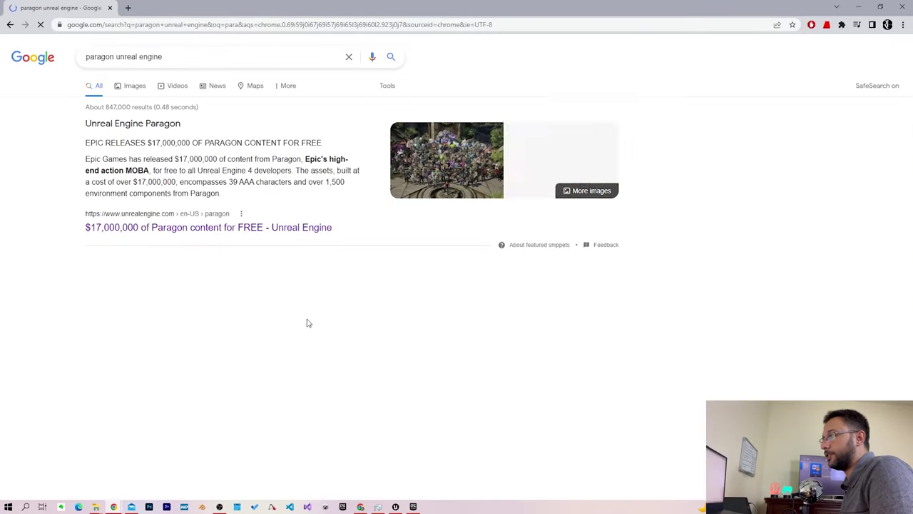
left_click(141, 230)
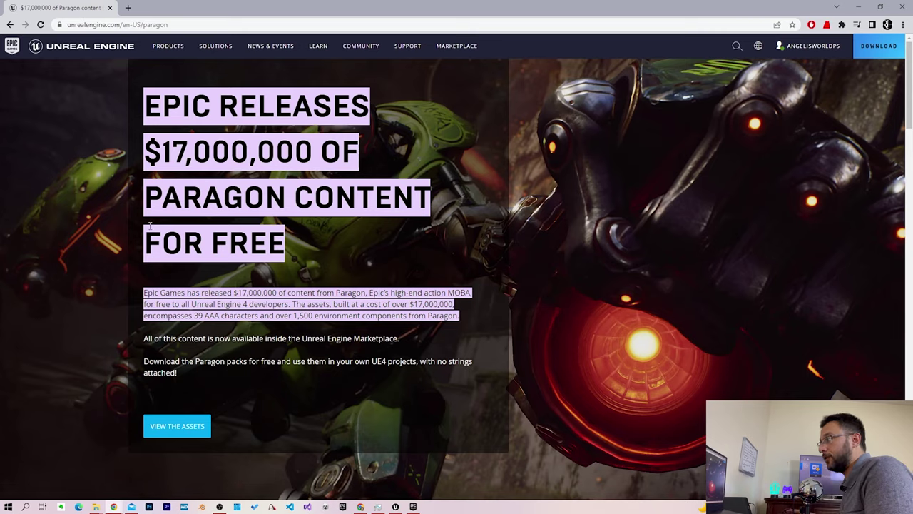
- Read down the Paragon release page to its Environments section, then switch to the Epic Games Launcher
scroll(143, 236, "down", 6)
scroll(410, 265, "up", 1)
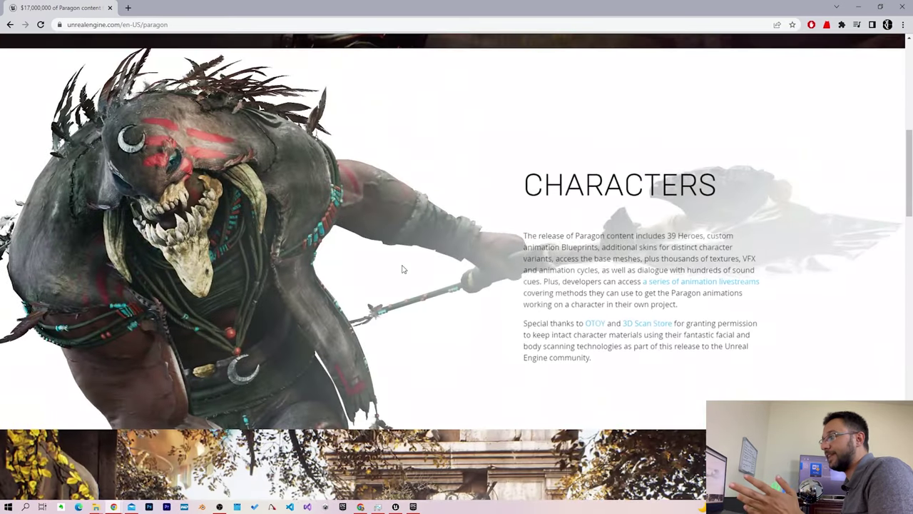
scroll(401, 269, "down", 3)
scroll(362, 301, "down", 1)
scroll(323, 333, "down", 1)
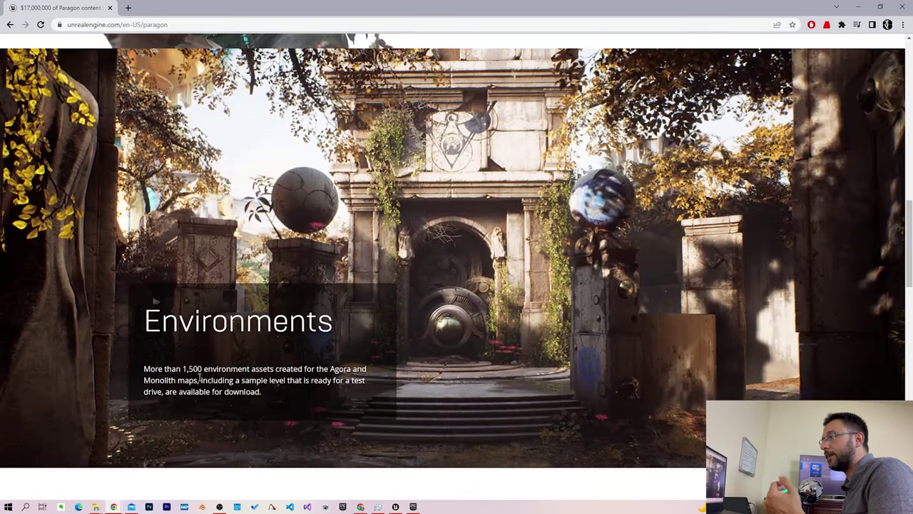
left_click(384, 369)
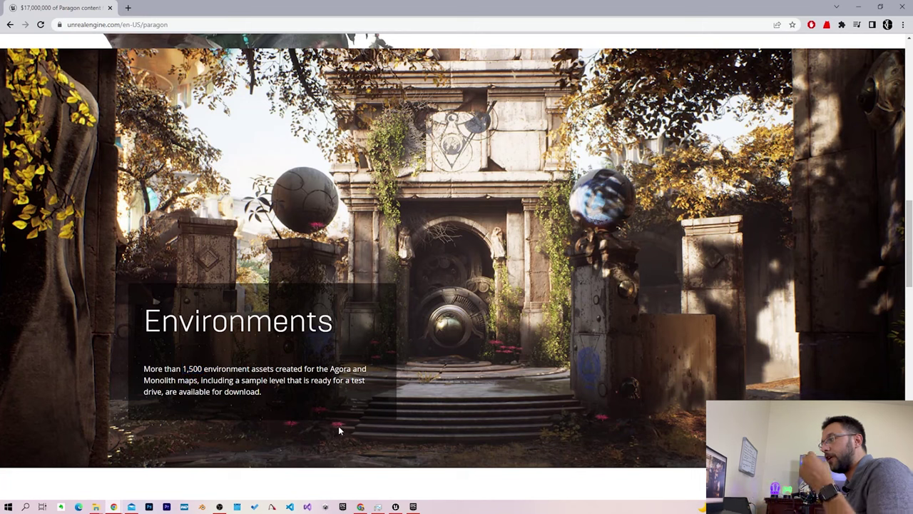
left_click(413, 506)
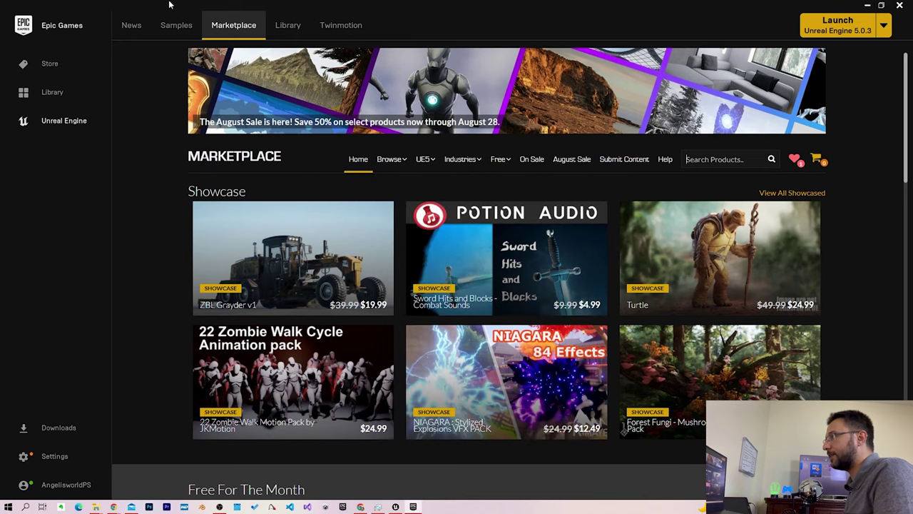
- Search the Marketplace for 'paragon' and scroll through the first page of results
type("paragon")
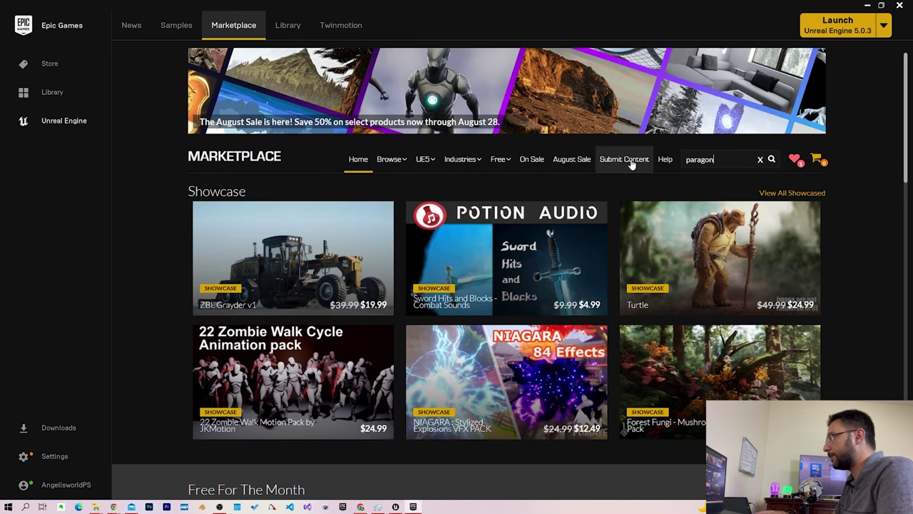
key("Return")
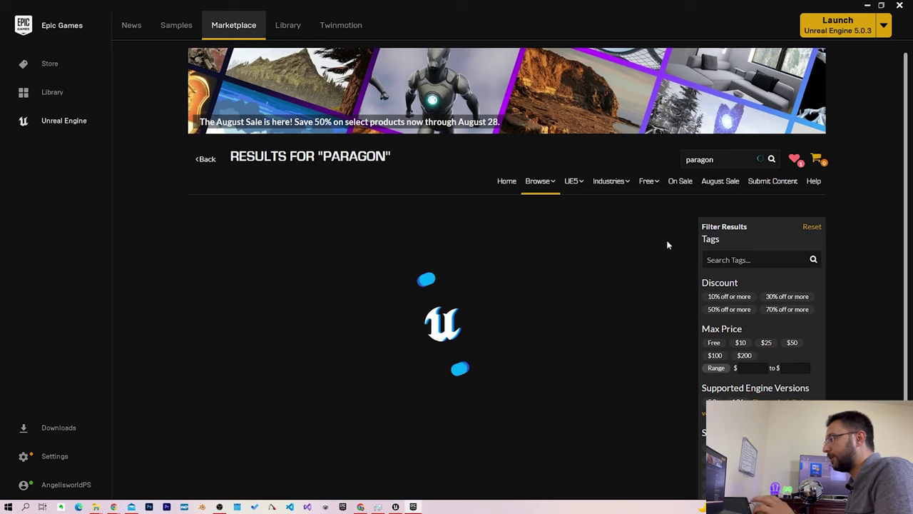
scroll(171, 250, "down", 3)
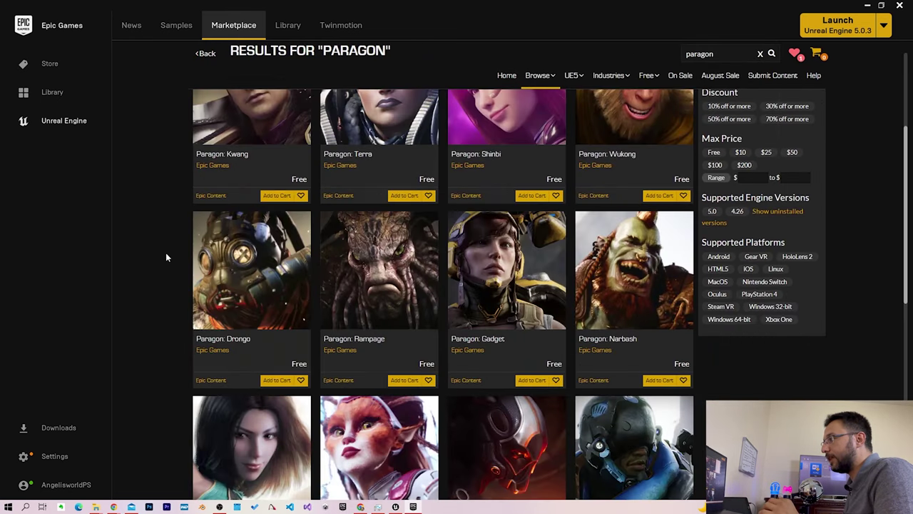
scroll(167, 255, "down", 1)
scroll(181, 263, "down", 3)
scroll(175, 265, "down", 3)
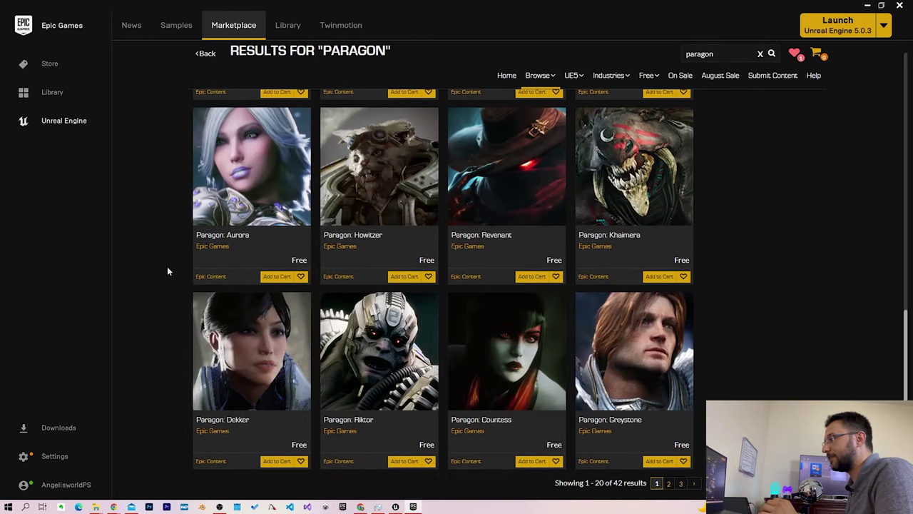
- Browse the second page of Paragon Marketplace results
left_click(669, 484)
scroll(209, 403, "up", 1)
scroll(209, 403, "down", 1)
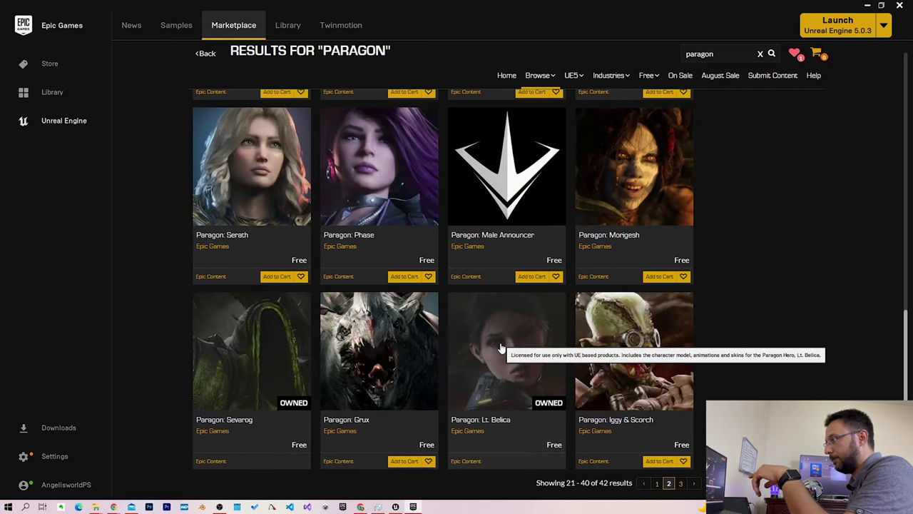
scroll(214, 350, "up", 5)
scroll(193, 351, "up", 5)
scroll(173, 350, "down", 3)
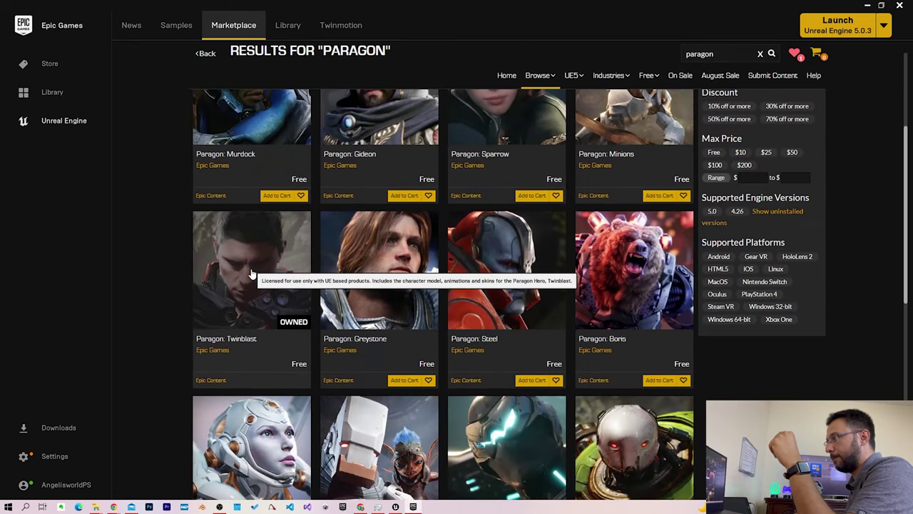
scroll(280, 303, "up", 1)
scroll(281, 302, "down", 2)
scroll(499, 356, "down", 4)
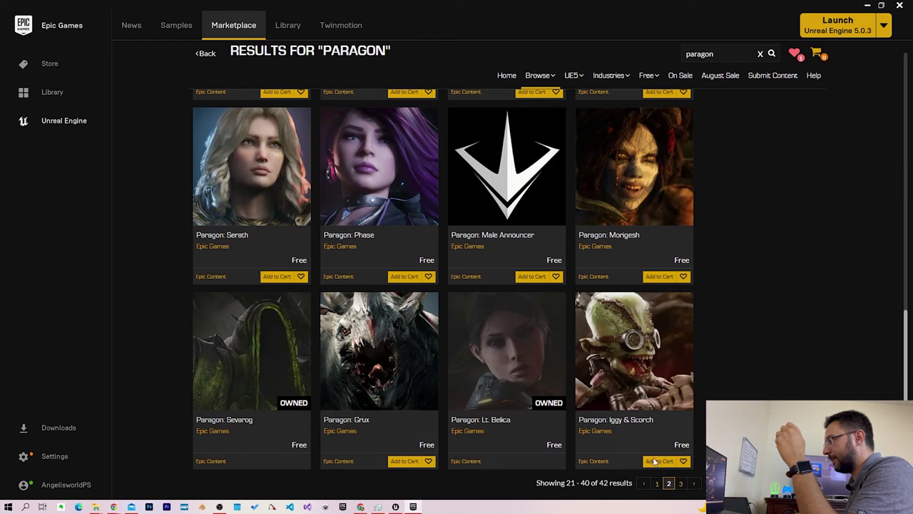
- Return to the first results page and scroll through it again
left_click(656, 485)
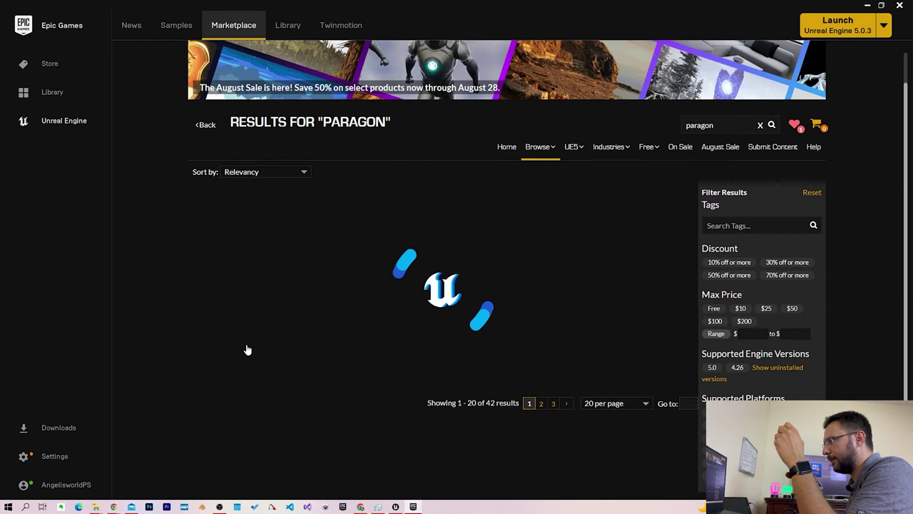
scroll(154, 318, "up", 4)
scroll(155, 323, "up", 1)
scroll(155, 323, "up", 2)
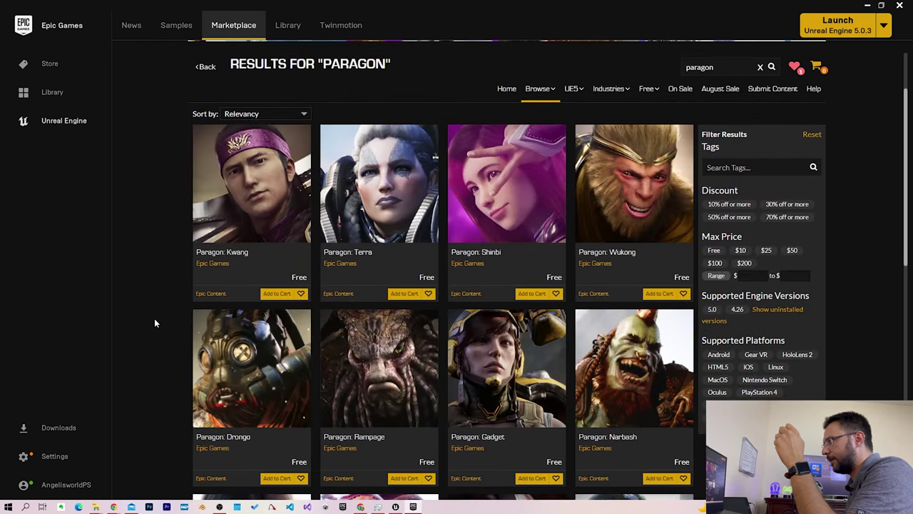
scroll(155, 324, "down", 2)
scroll(155, 323, "down", 2)
scroll(154, 323, "down", 2)
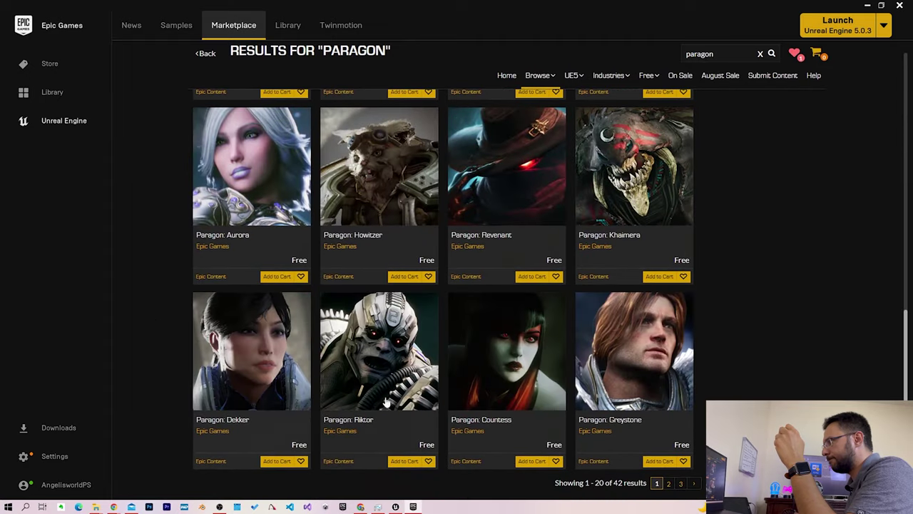
- Check the third results page, then scroll through page two's items 21–40
left_click(681, 485)
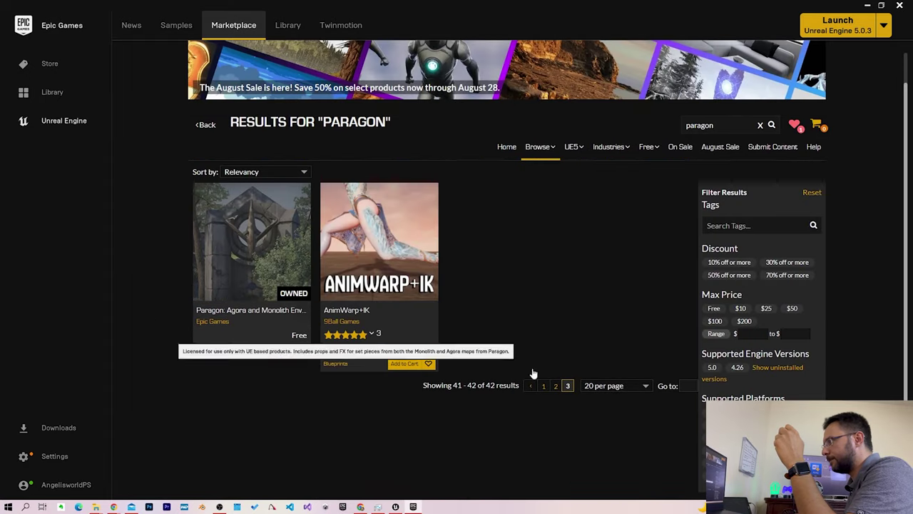
left_click(556, 385)
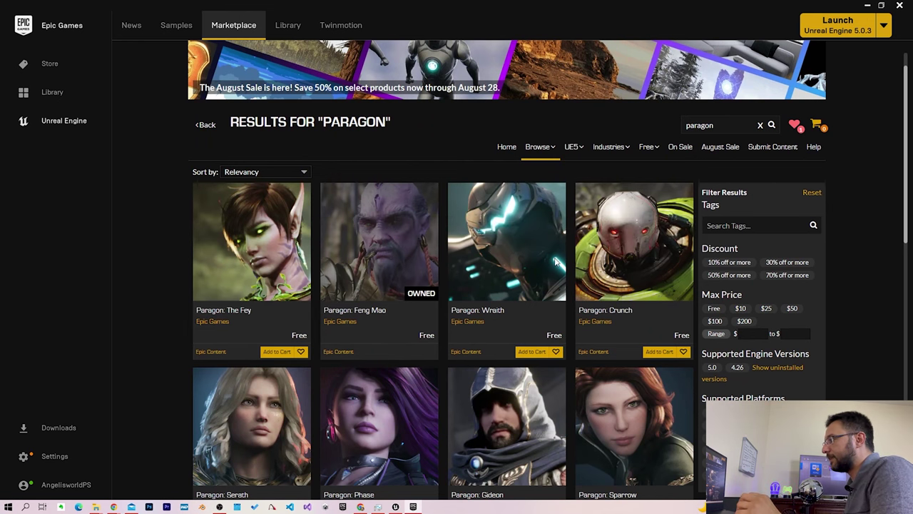
scroll(457, 306, "down", 3)
scroll(360, 450, "down", 2)
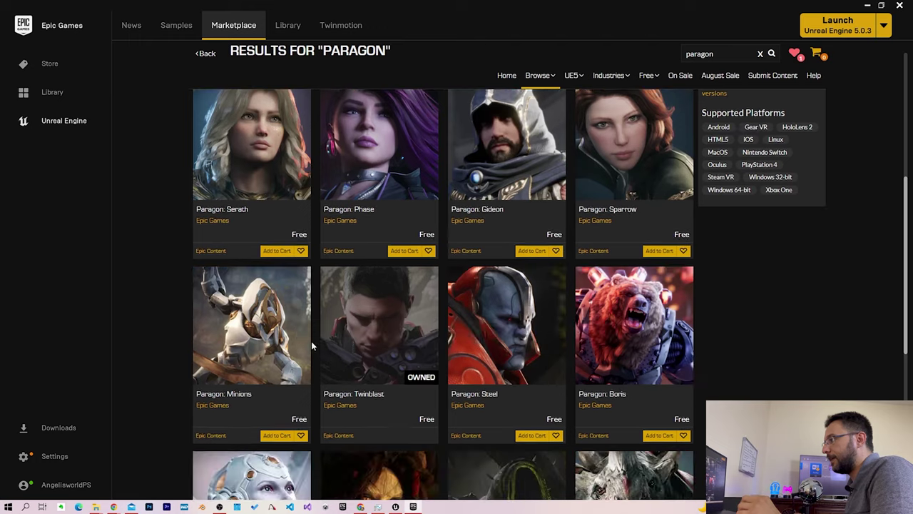
scroll(428, 378, "down", 2)
scroll(602, 315, "down", 2)
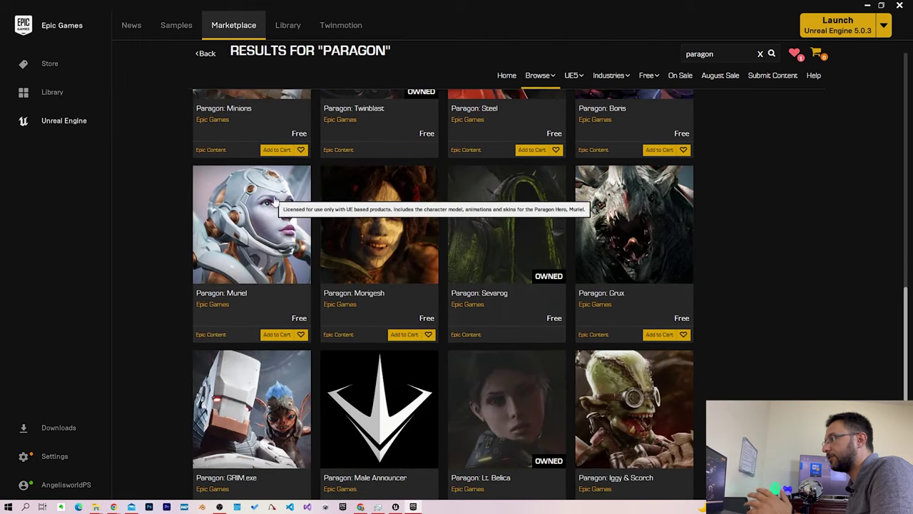
scroll(392, 259, "down", 1)
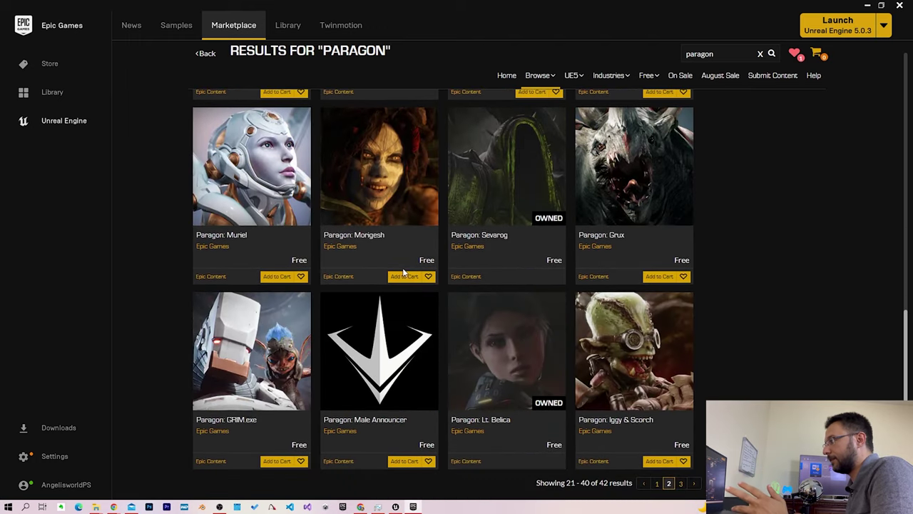
- Open Paragon: Muriel and page through its preview and skin images in the lightbox
left_click(269, 161)
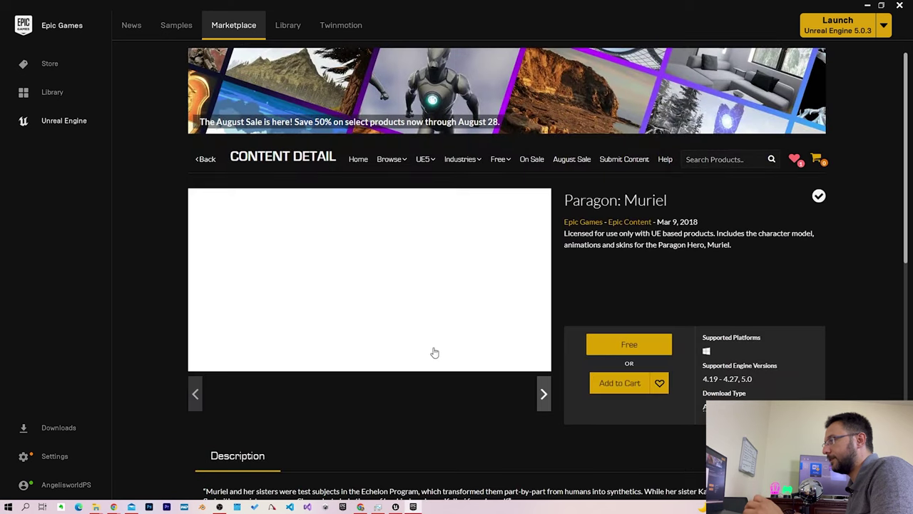
left_click(376, 291)
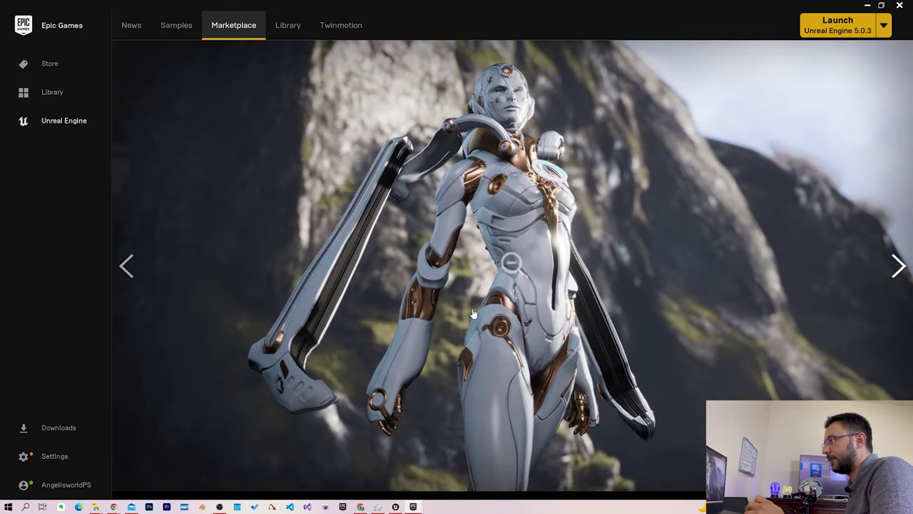
left_click(907, 278)
left_click(908, 277)
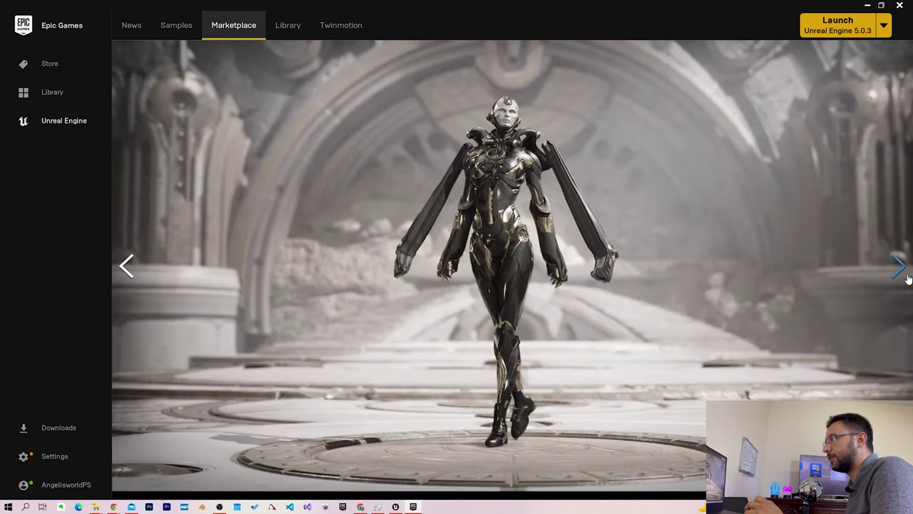
left_click(907, 278)
left_click(907, 277)
left_click(443, 234)
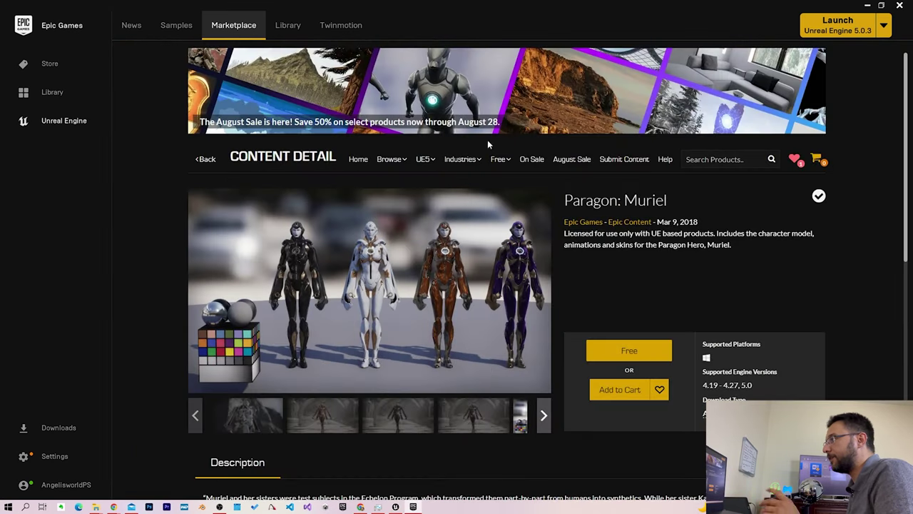
- Show the Library Vault listing owned packs such as Lt. Belica, Twinblast and Feng Mao
left_click(287, 27)
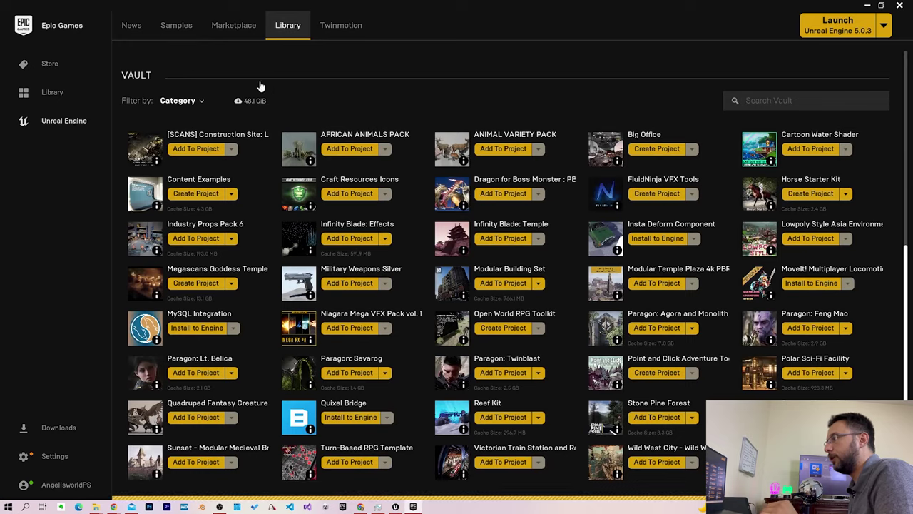
left_click(233, 27)
left_click(205, 161)
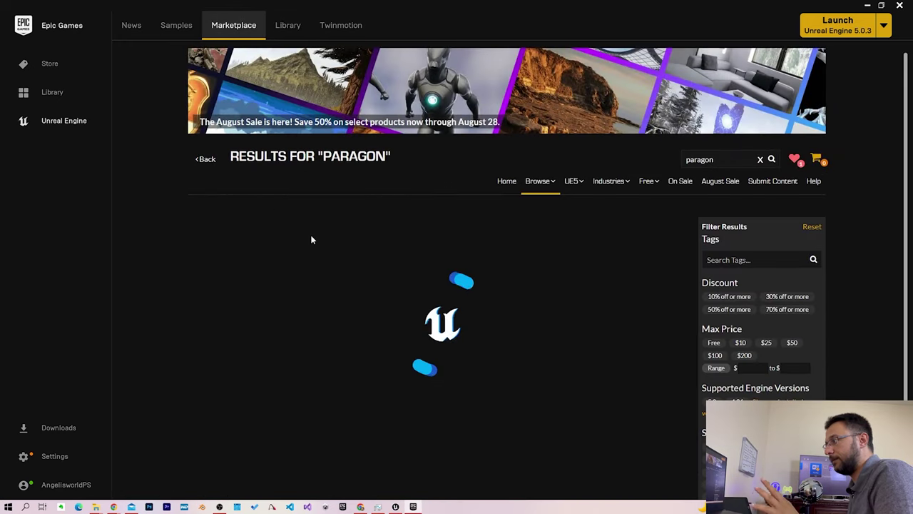
left_click(206, 159)
left_click(301, 28)
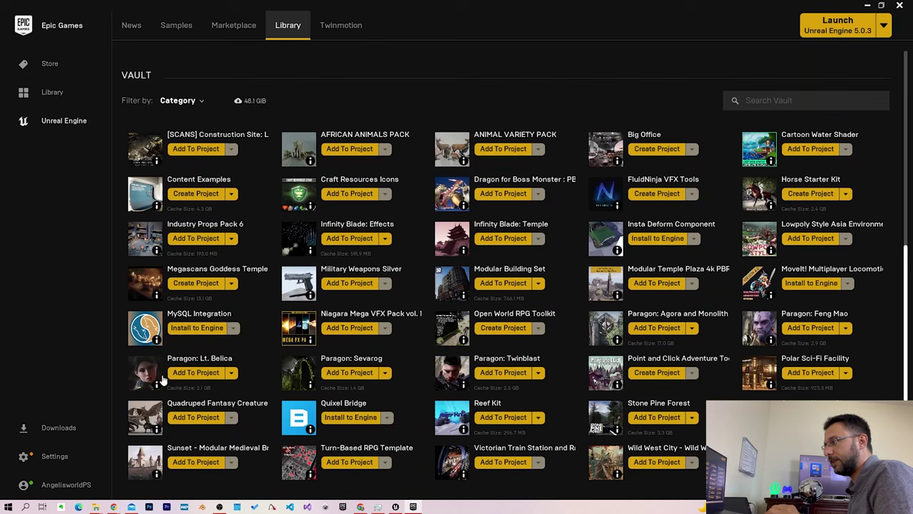
left_click(204, 376)
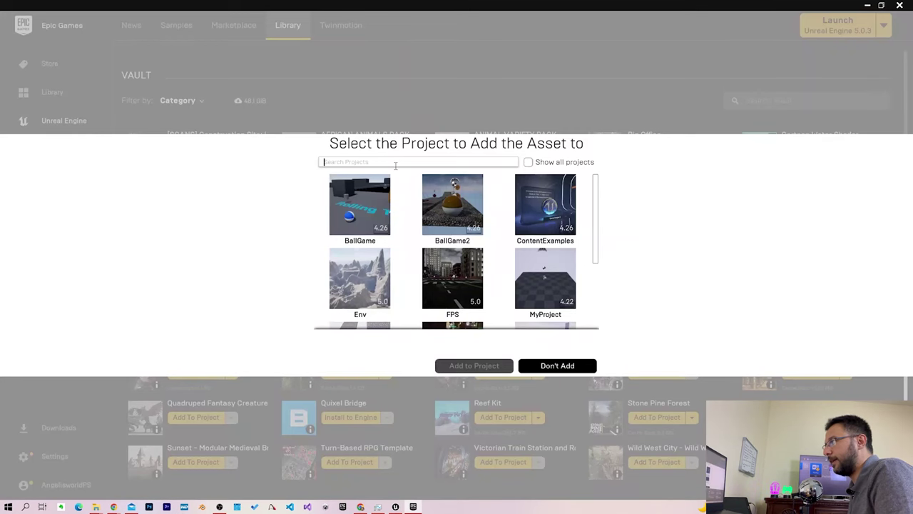
type("sf")
left_click(359, 219)
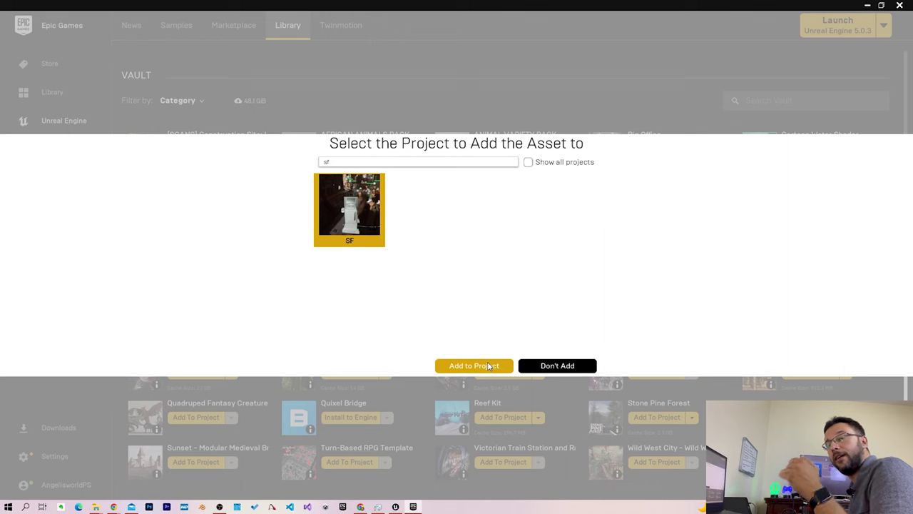
left_click(542, 366)
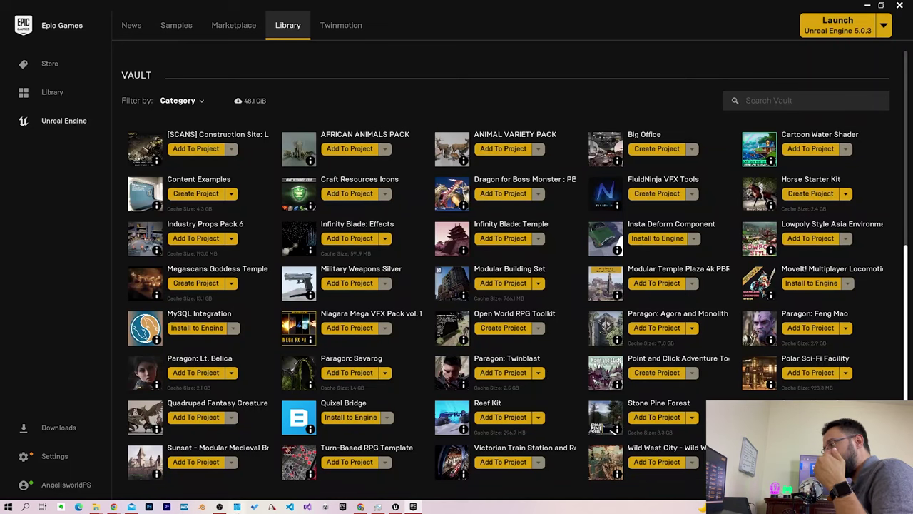
left_click(396, 508)
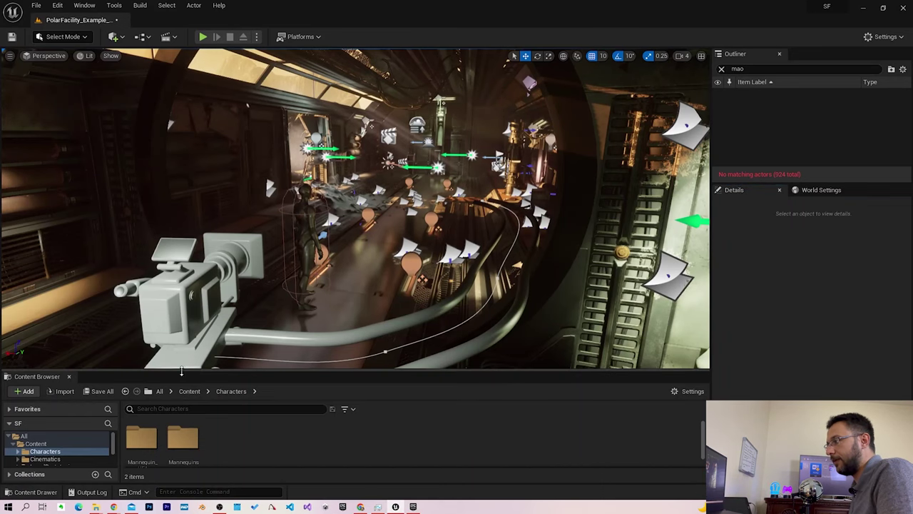
- Enlarge the Content Browser and browse to ParagonFengMao > Characters > Heroes > FengMao
left_click_drag(181, 369, 181, 290)
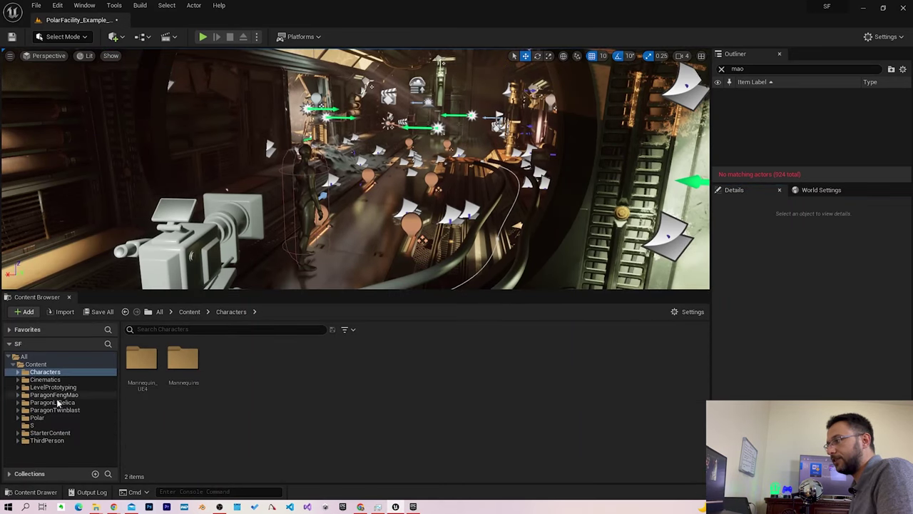
left_click(59, 395)
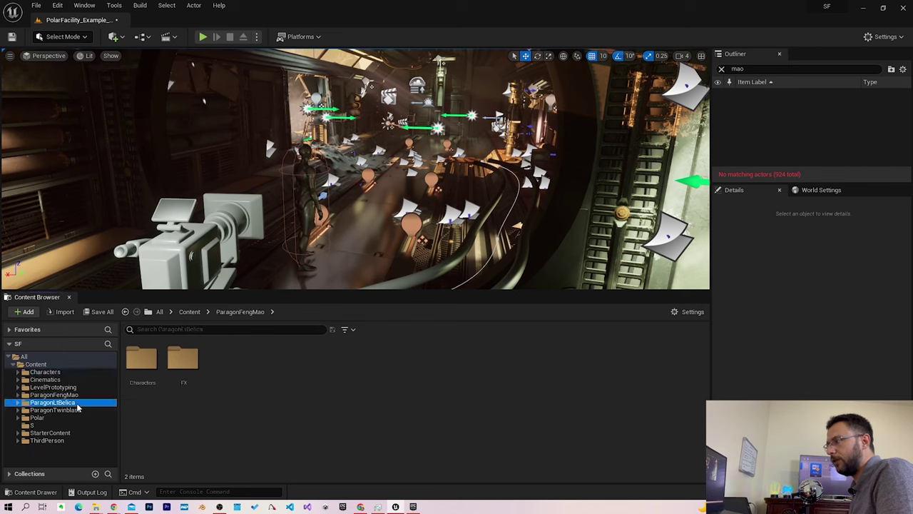
left_click(71, 409)
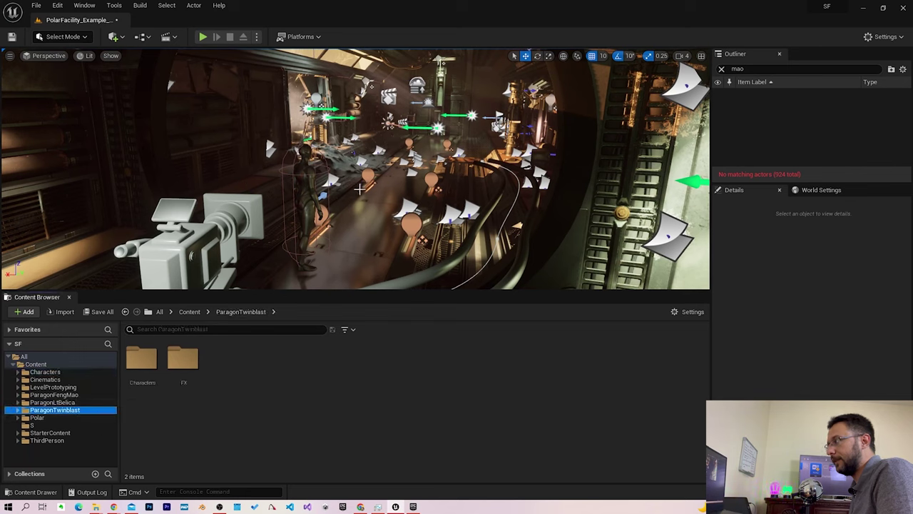
left_click(57, 395)
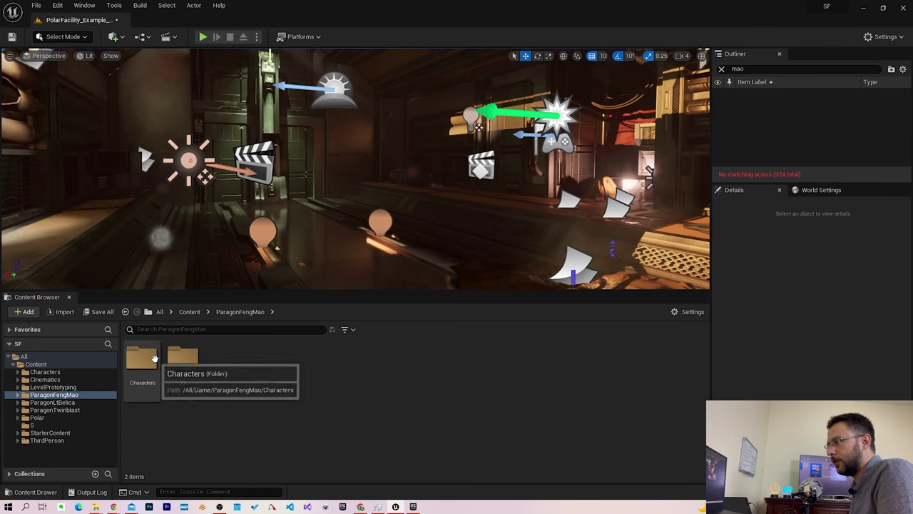
double_click(142, 359)
double_click(184, 359)
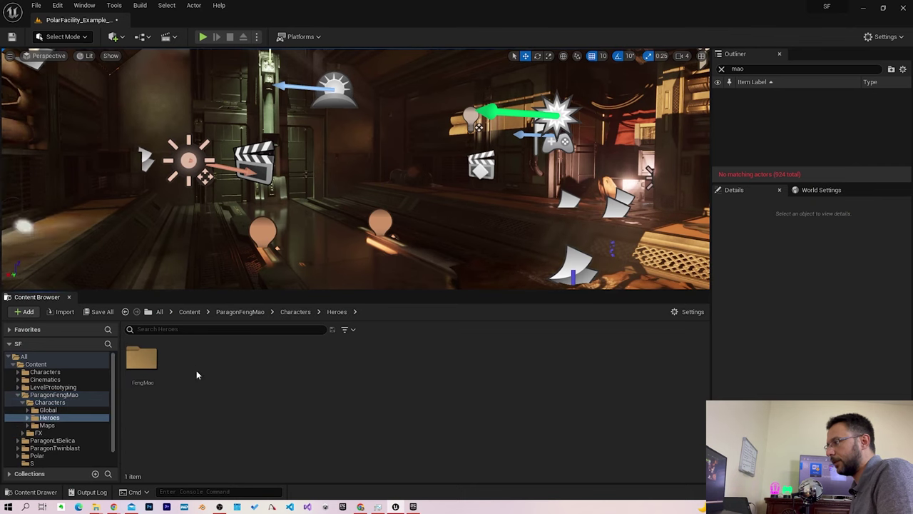
double_click(142, 359)
mouse_move(470, 360)
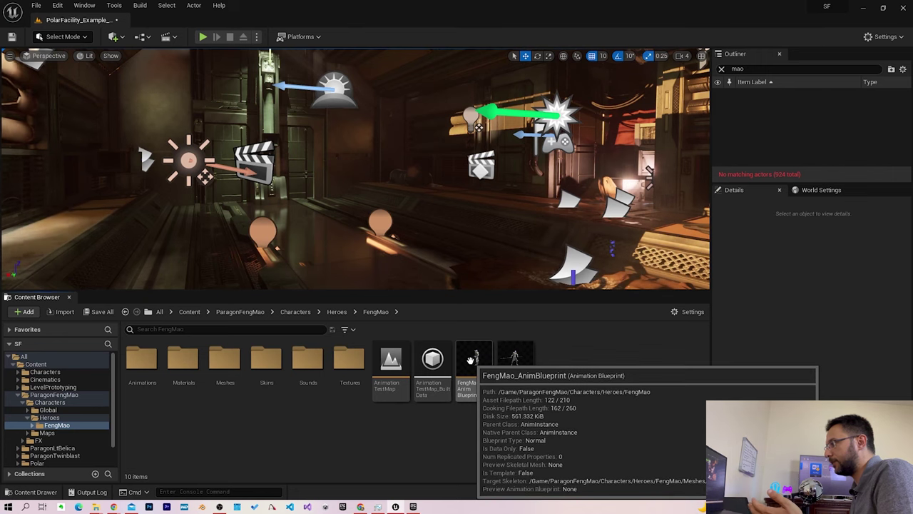
- Place FengMao_AnimBlueprint in the level and run a quick play test
left_click_drag(473, 368, 321, 266)
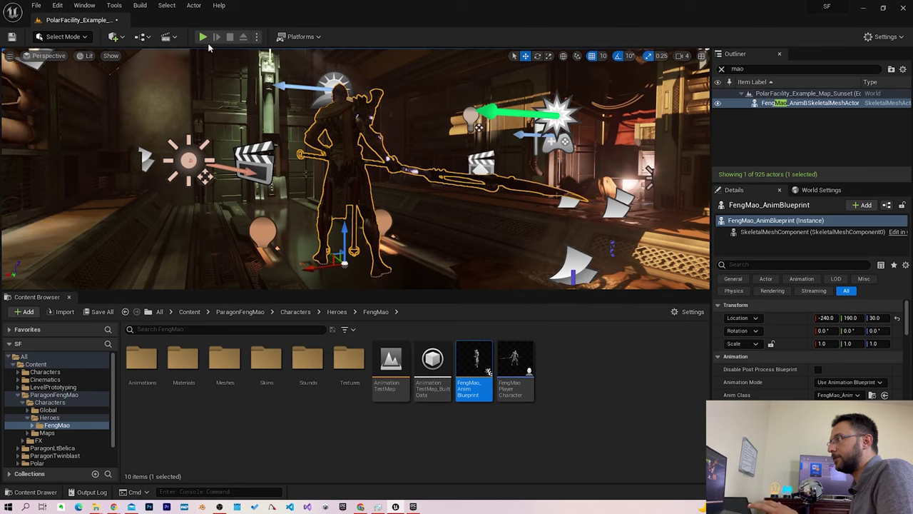
key("alt+p")
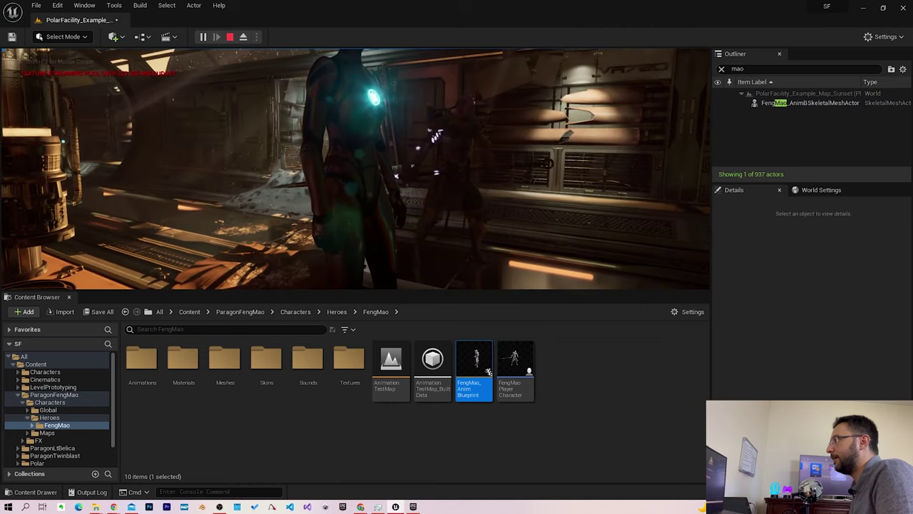
key("shift+F1")
key("Escape")
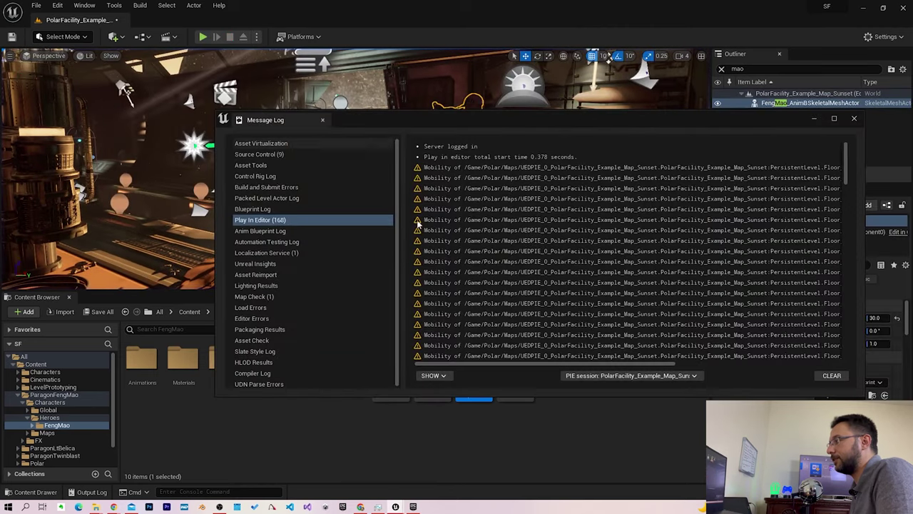
- Clear and close the Message Log, then delete the FengMao actor, leaving 924 actors
left_click(831, 375)
left_click(854, 118)
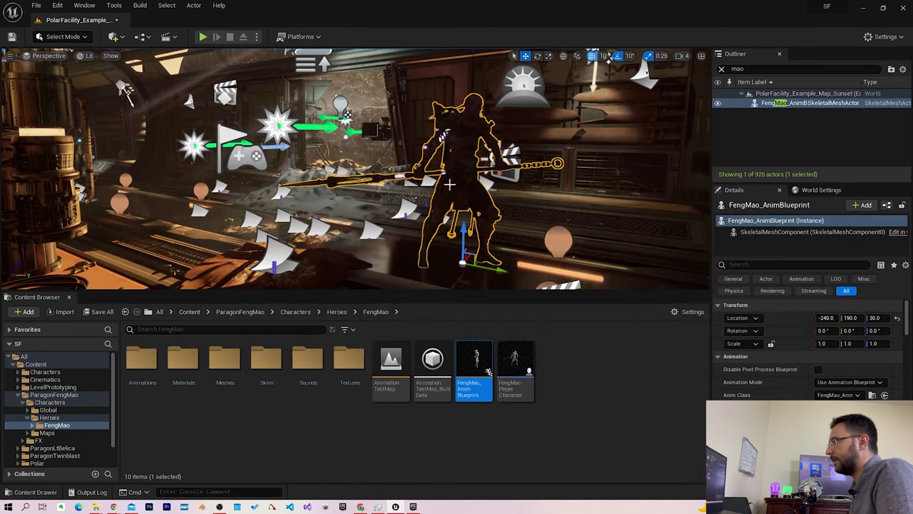
key("Delete")
right_click_drag(463, 187, 353, 207)
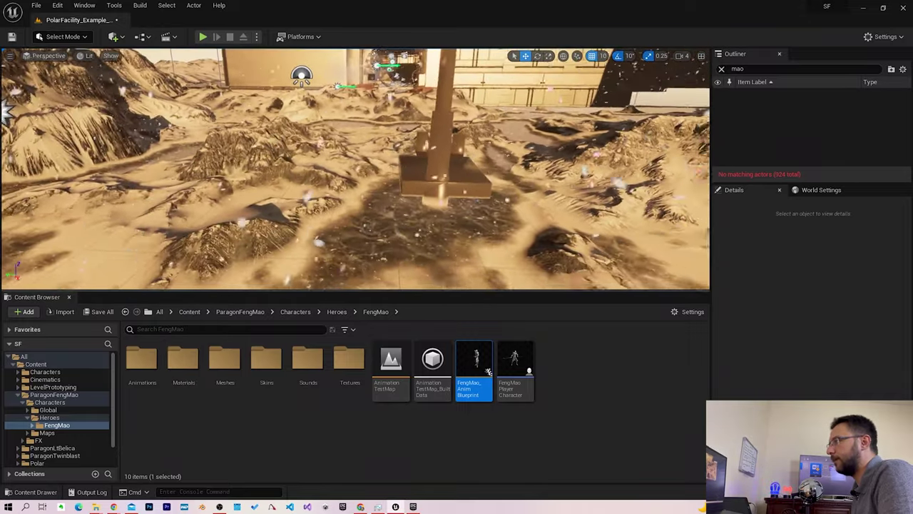
- Drop FengMao_GDC from the Meshes folder onto the snowy terrain and orbit around it
double_click(213, 371)
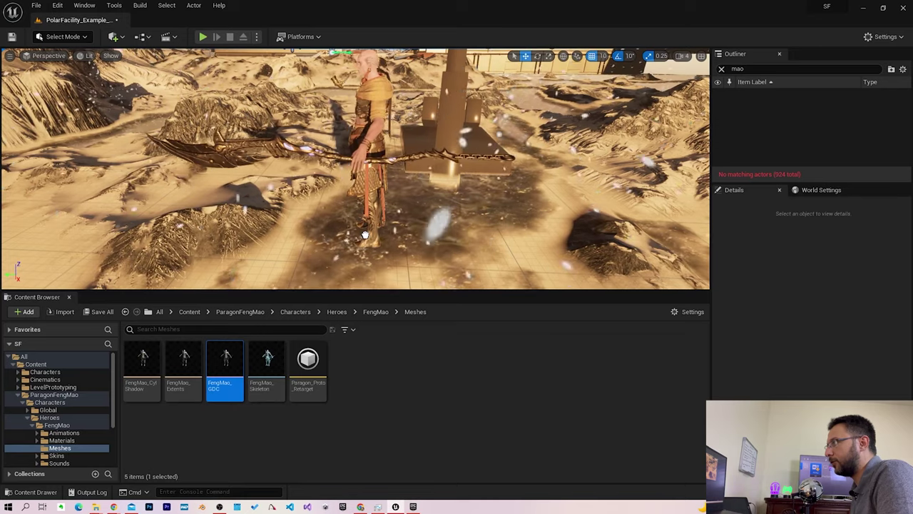
left_click_drag(365, 235, 364, 235)
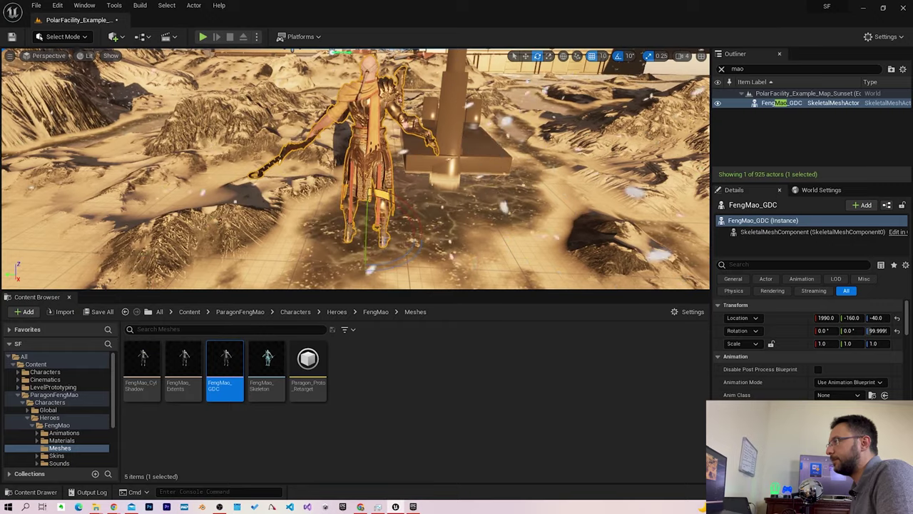
right_click_drag(356, 167, 399, 171)
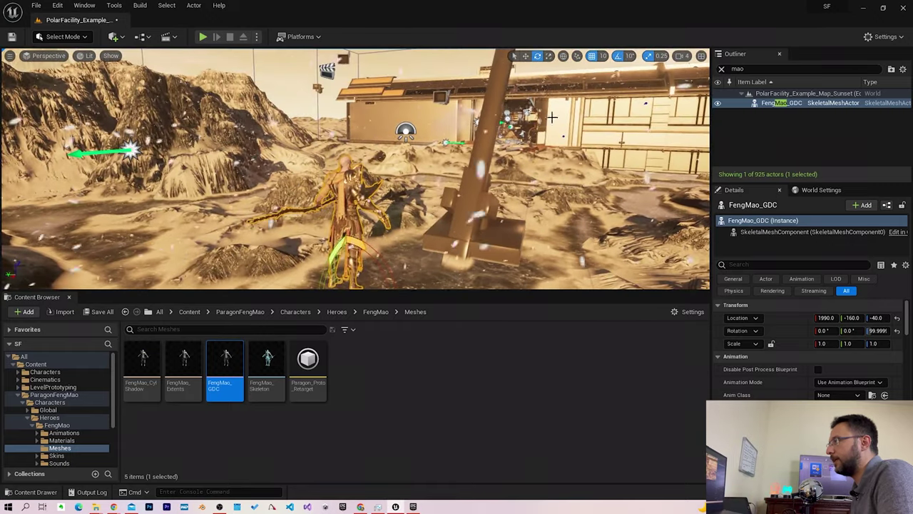
right_click_drag(357, 171, 356, 172)
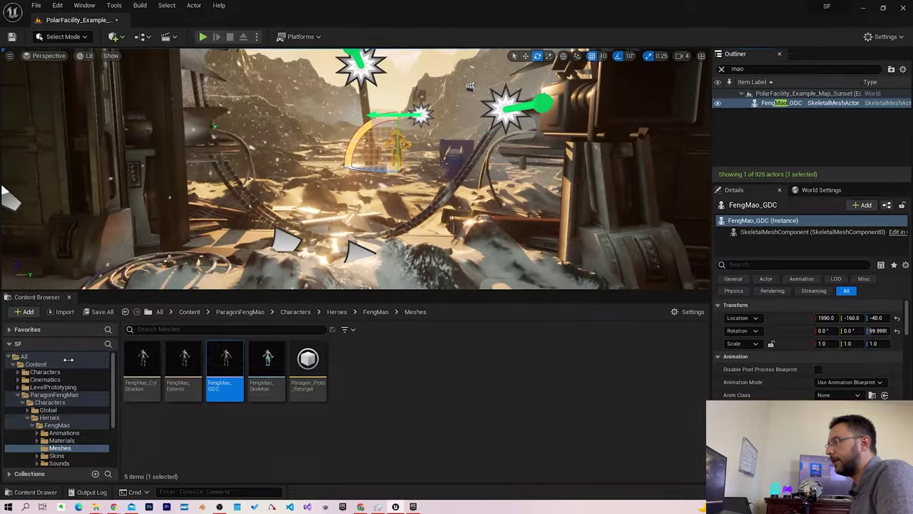
left_click(19, 396)
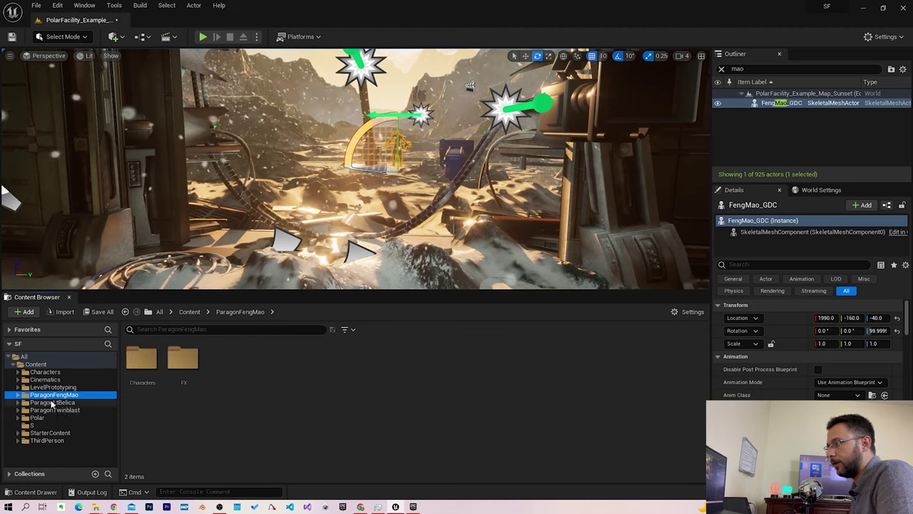
- Browse to ParagonLtBelica > Characters > Heroes > Belica in the Content Browser
left_click(41, 404)
left_click(18, 403)
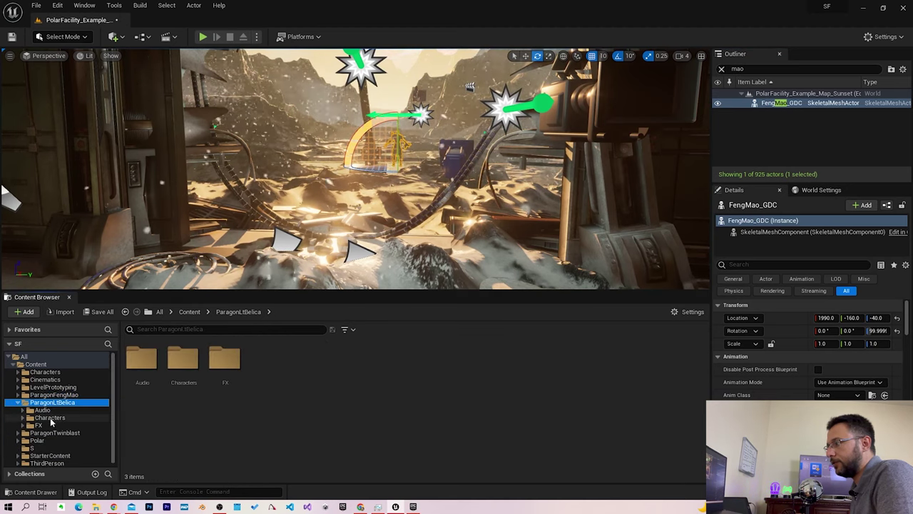
left_click(50, 418)
double_click(183, 358)
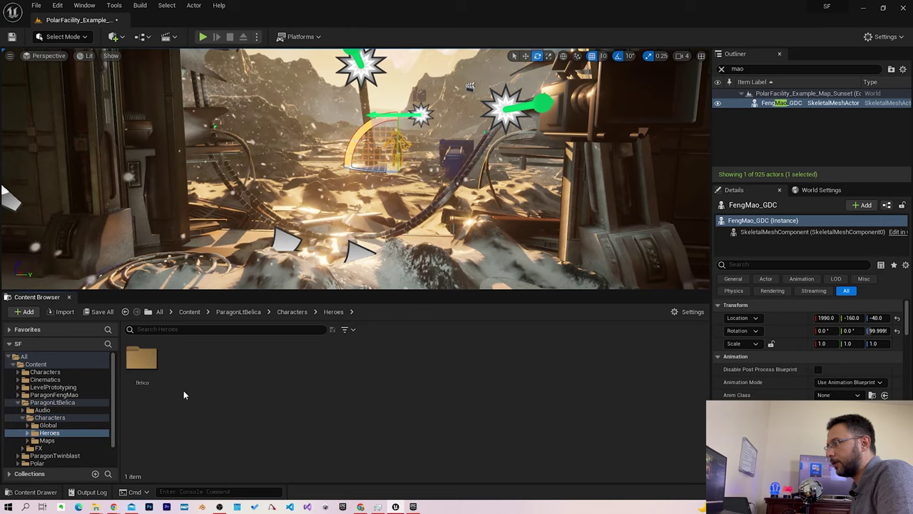
double_click(141, 359)
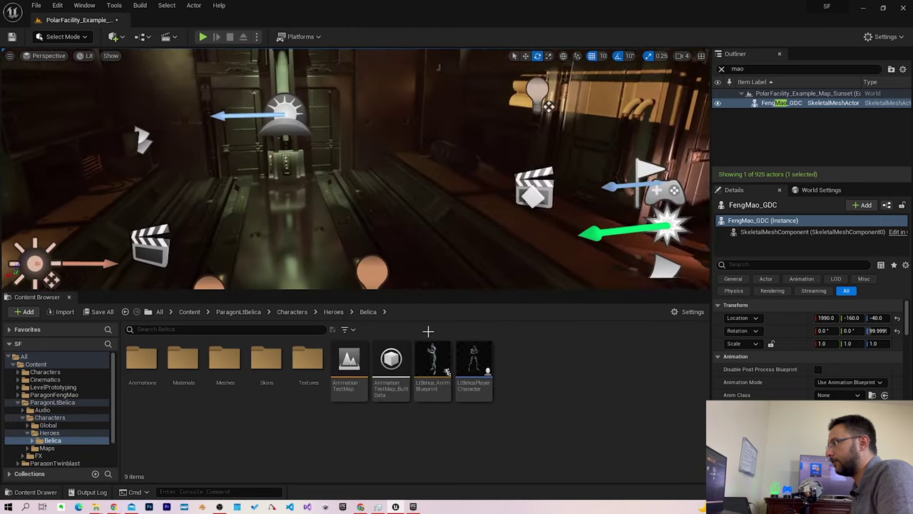
- Place LtBelica_AnimBlueprint in the corridor, play-test the level, then delete the character
right_click(438, 18)
left_click(418, 363)
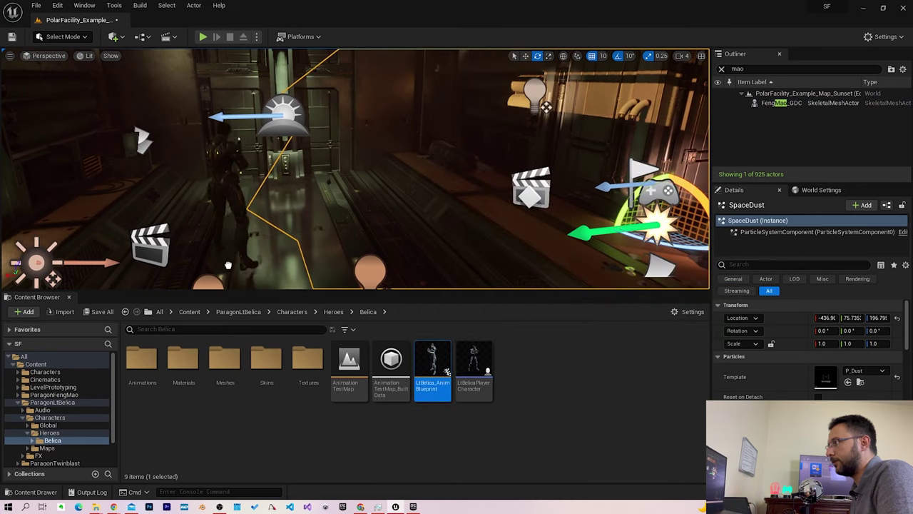
left_click_drag(224, 226, 224, 227)
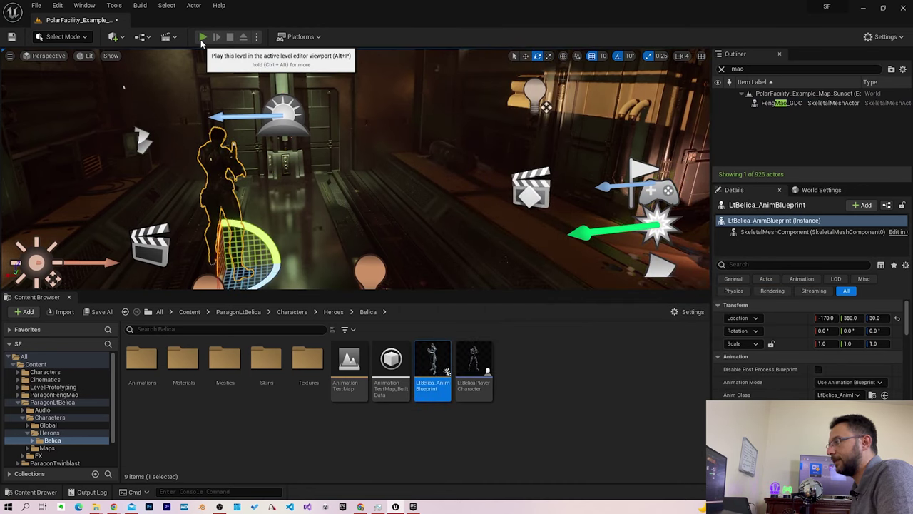
key("alt+p")
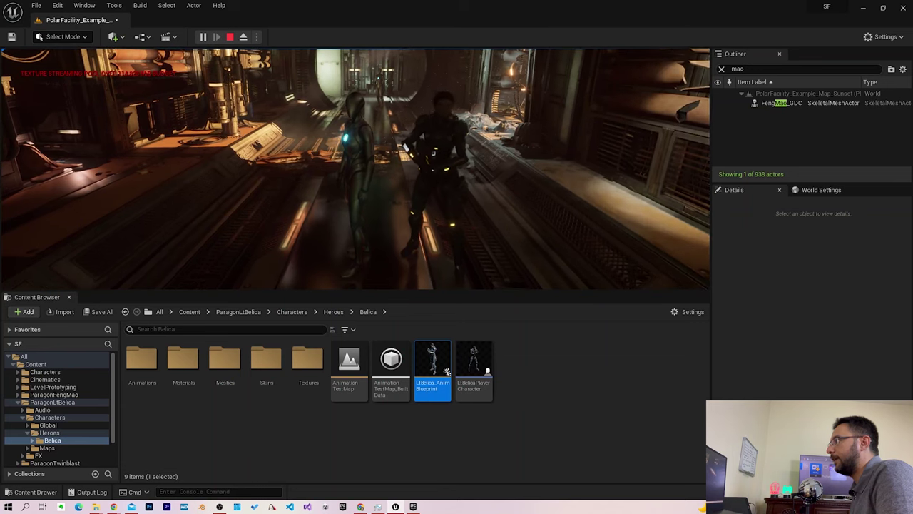
key("Escape")
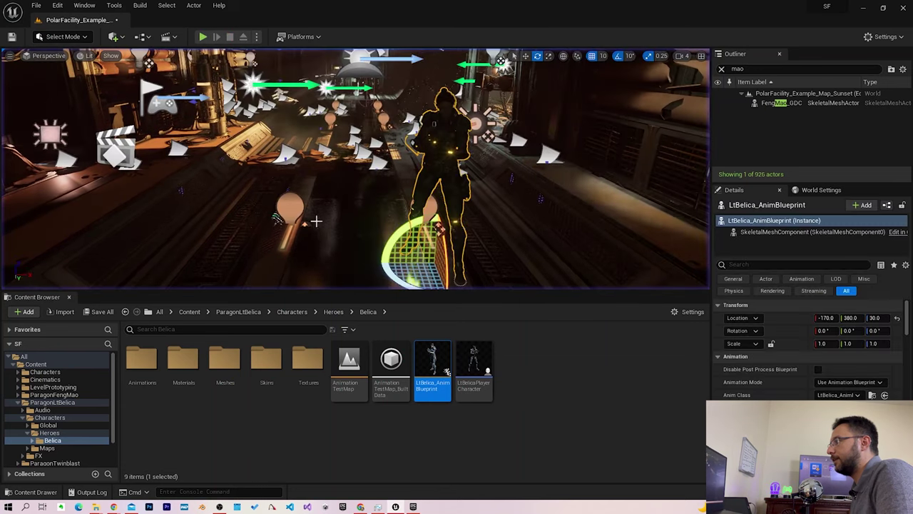
key("Delete")
mouse_move(299, 281)
right_mouse_down()
mouse_move(328, 275)
mouse_move(166, 309)
right_mouse_up()
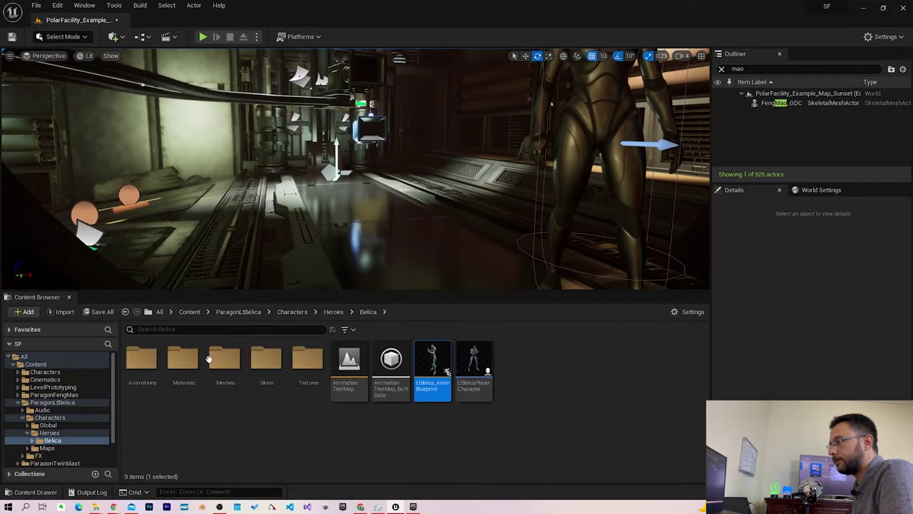
- Place the Belica skeletal mesh at -260, -1070, 30, then open the ParagonTwinblast folder
double_click(223, 358)
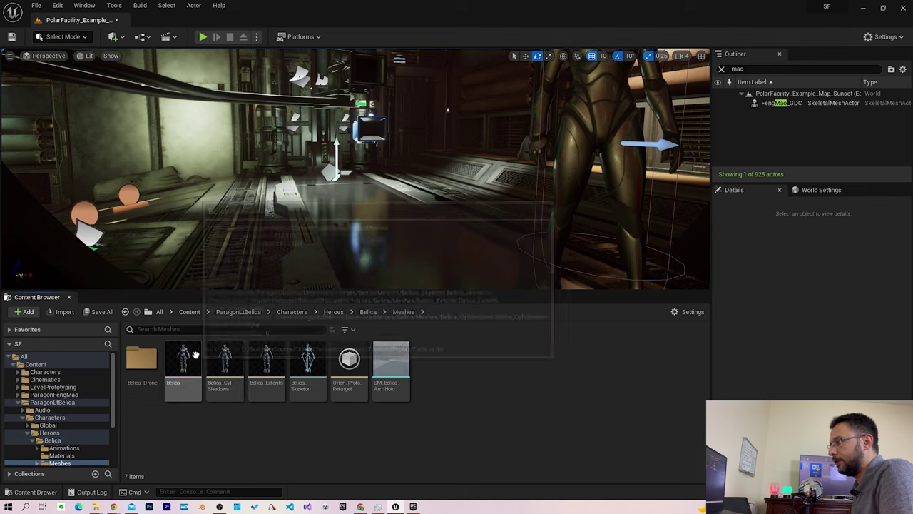
left_click_drag(195, 355, 401, 243)
right_click_drag(401, 242, 343, 235)
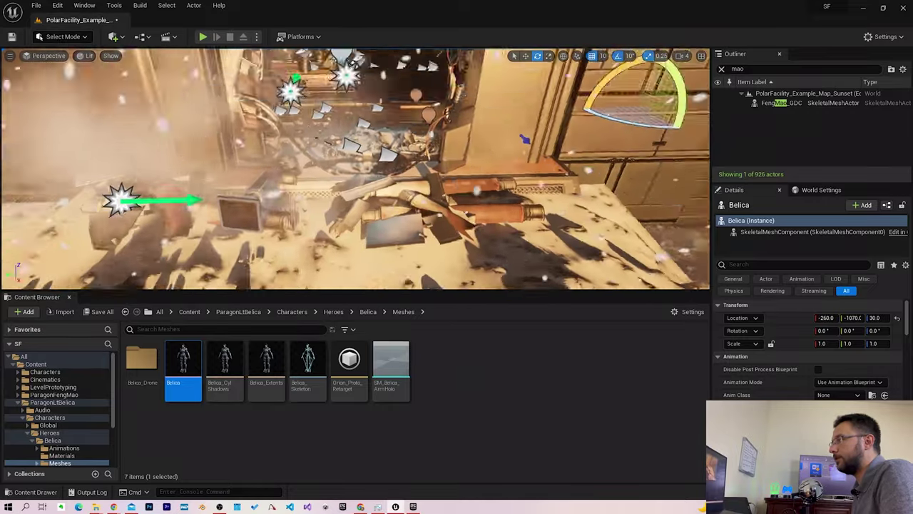
right_click_drag(342, 236, 342, 235)
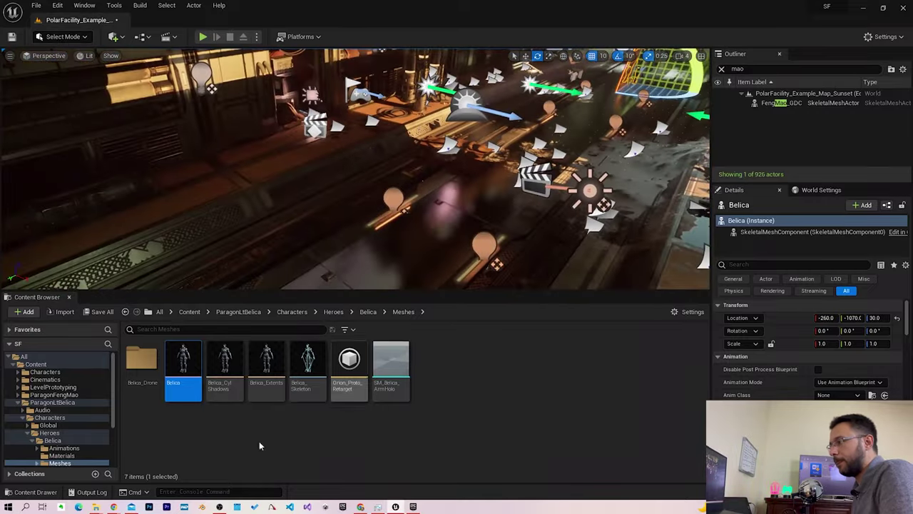
left_click(17, 402)
left_click(55, 411)
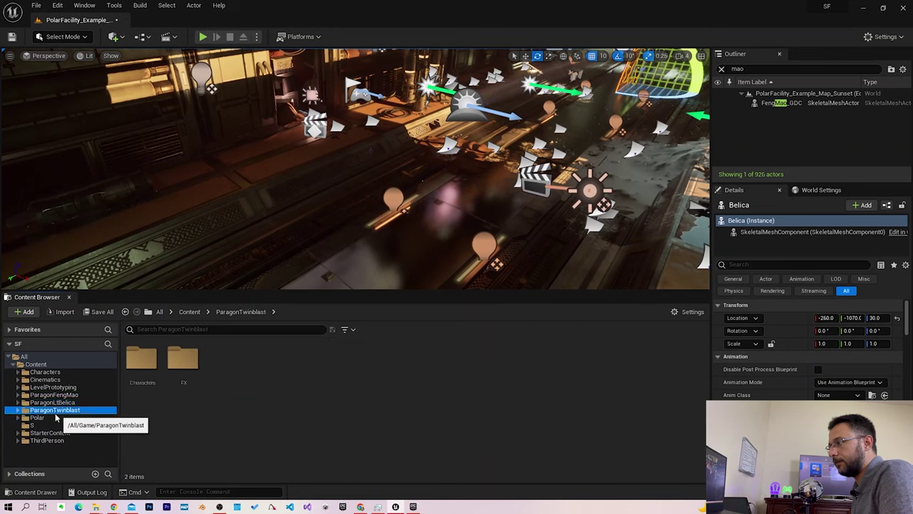
- Open Characters > Heroes > TwinBlast and place TwinBlast_AnimBlueprint in the level
double_click(145, 359)
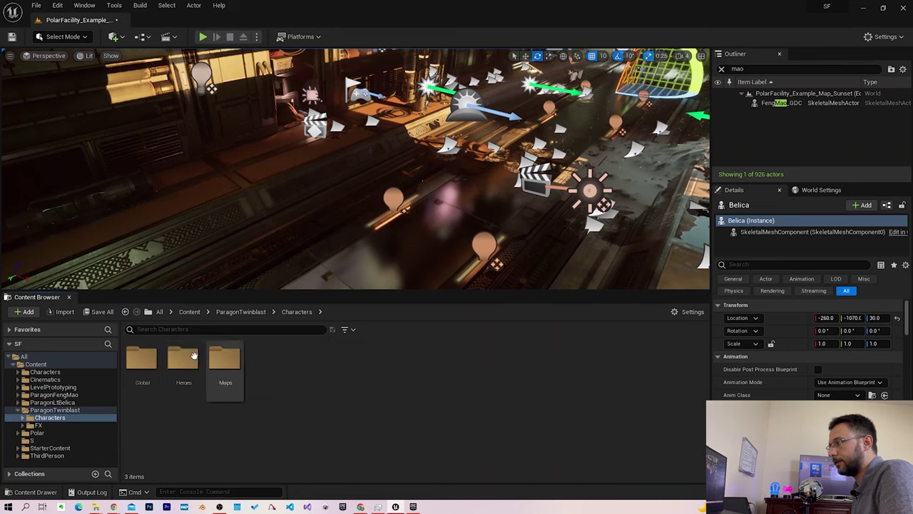
double_click(180, 361)
double_click(142, 359)
left_click(515, 367)
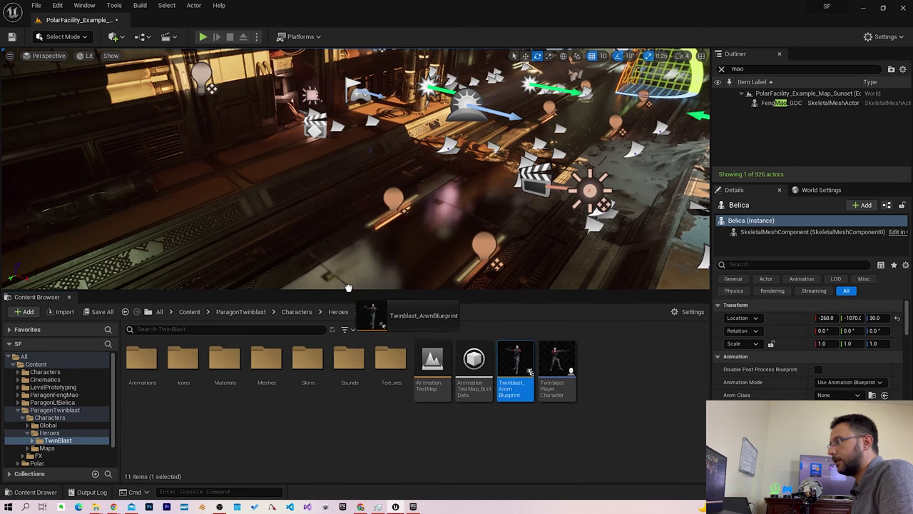
left_click_drag(349, 286, 347, 214)
right_click_drag(521, 62, 199, 48)
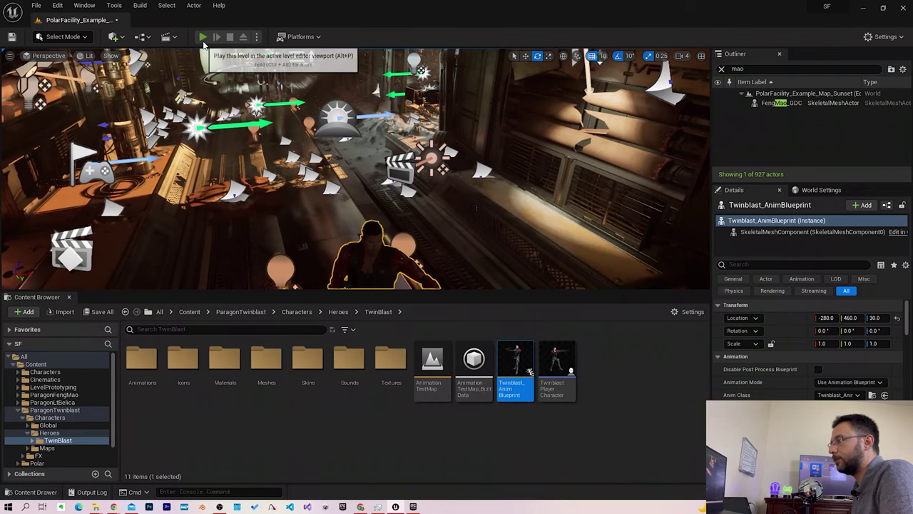
- Play-test the level with Twinblast, then delete the character, leaving 926 actors
left_click(202, 37)
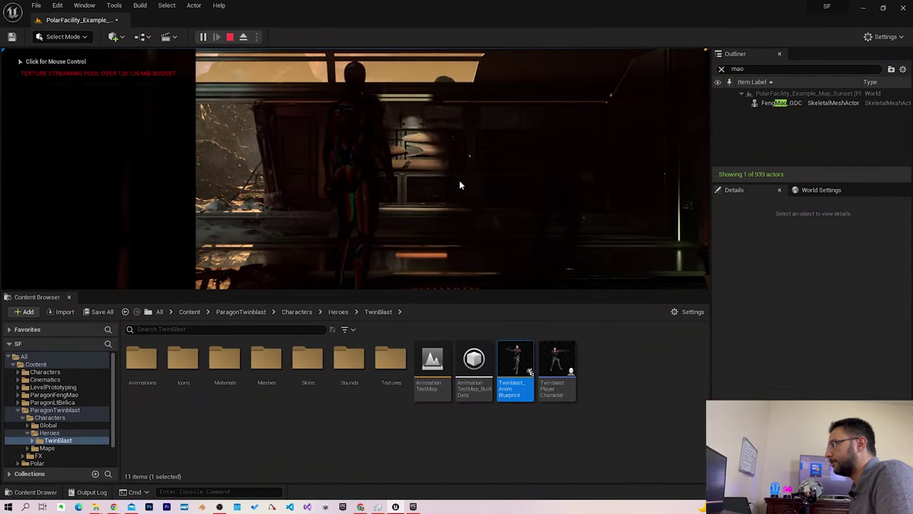
left_click(460, 183)
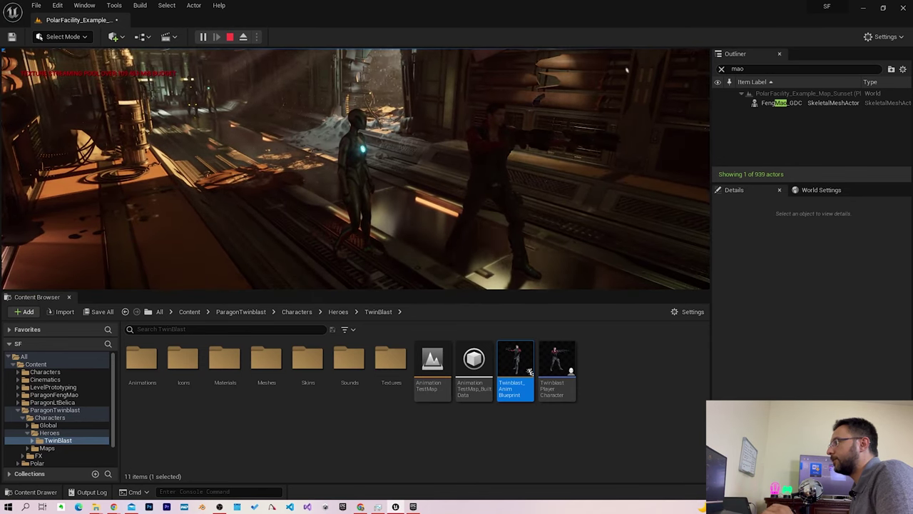
key("Escape")
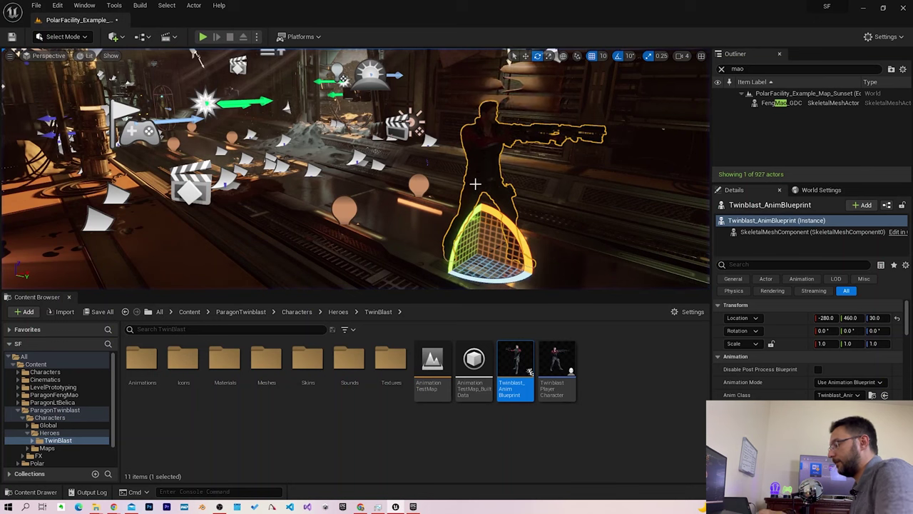
key("Delete")
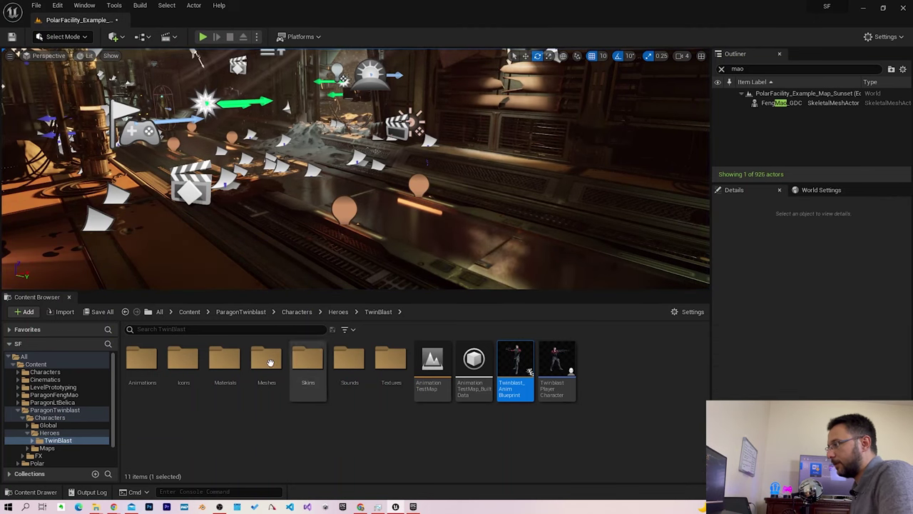
- Place the TwinBlast skeletal mesh from its Meshes folder on the snowy ground at 450, -230, 90
double_click(268, 360)
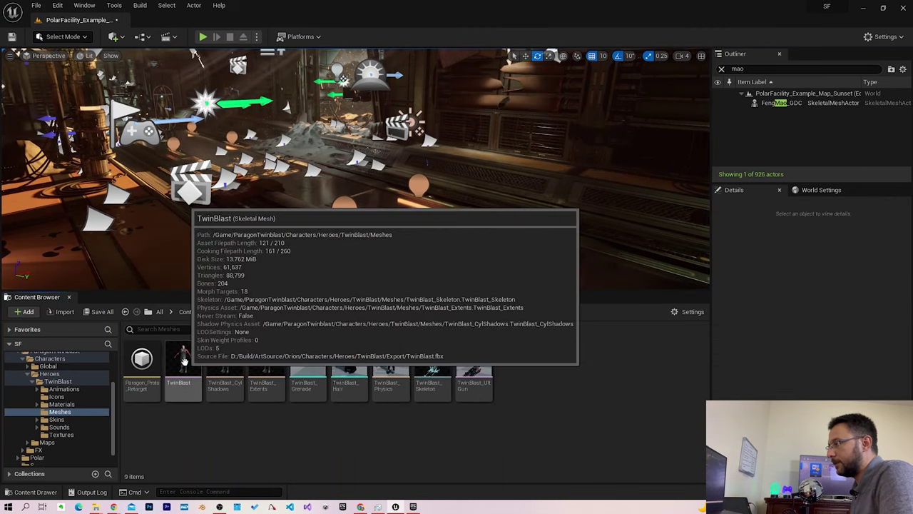
left_click_drag(183, 361, 344, 127)
right_click_drag(344, 127, 357, 142)
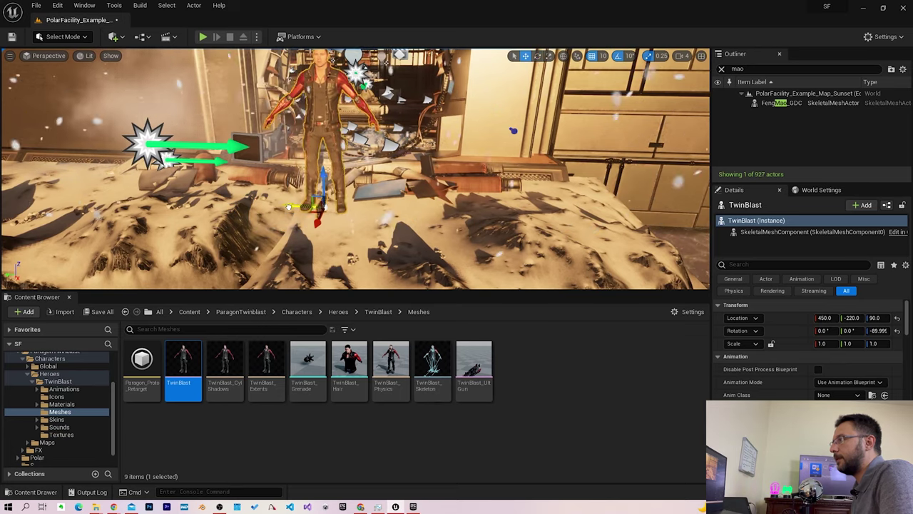
right_click_drag(356, 168, 371, 164)
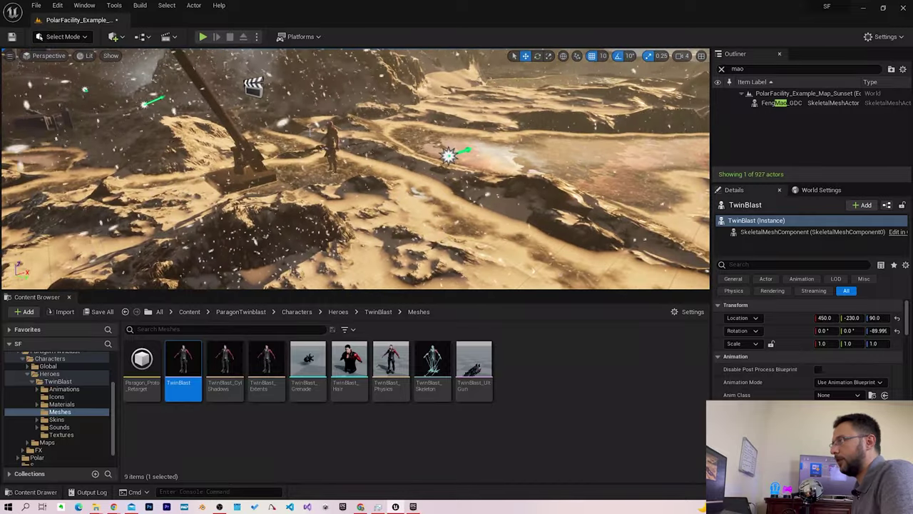
right_click_drag(292, 207, 321, 193)
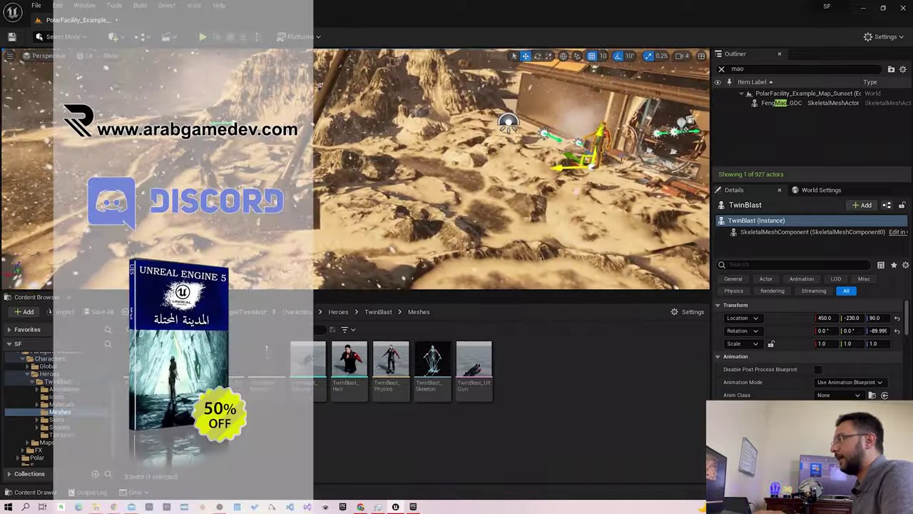